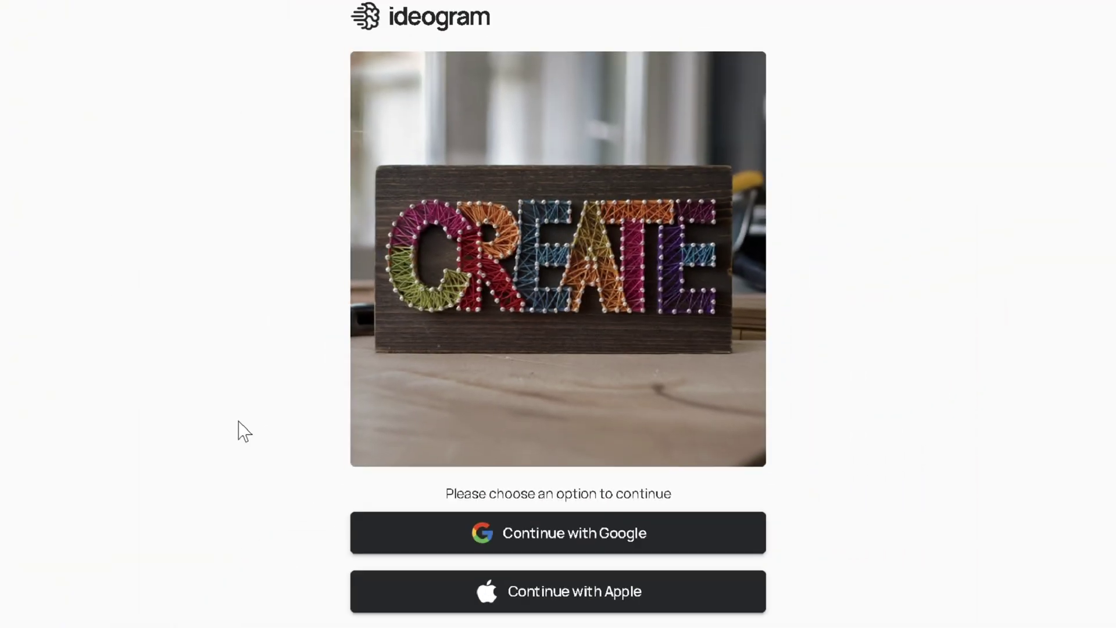
Sign in with Google, browse the Explore feed, and open the account and settings menu
click(488, 529)
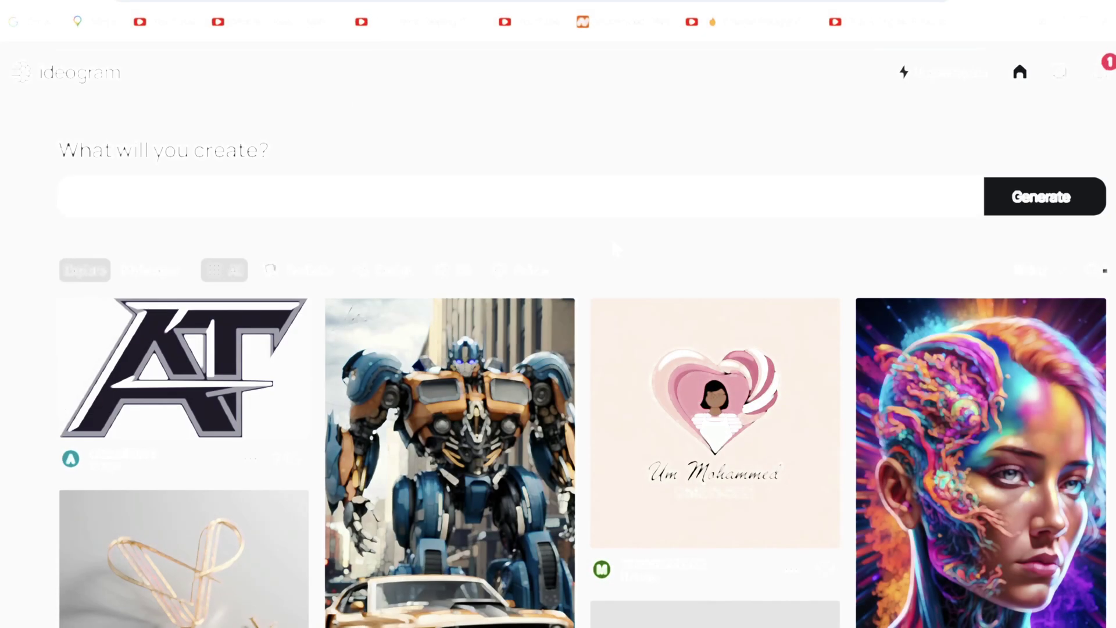
scroll(622, 269, down, 6)
scroll(621, 263, down, 3)
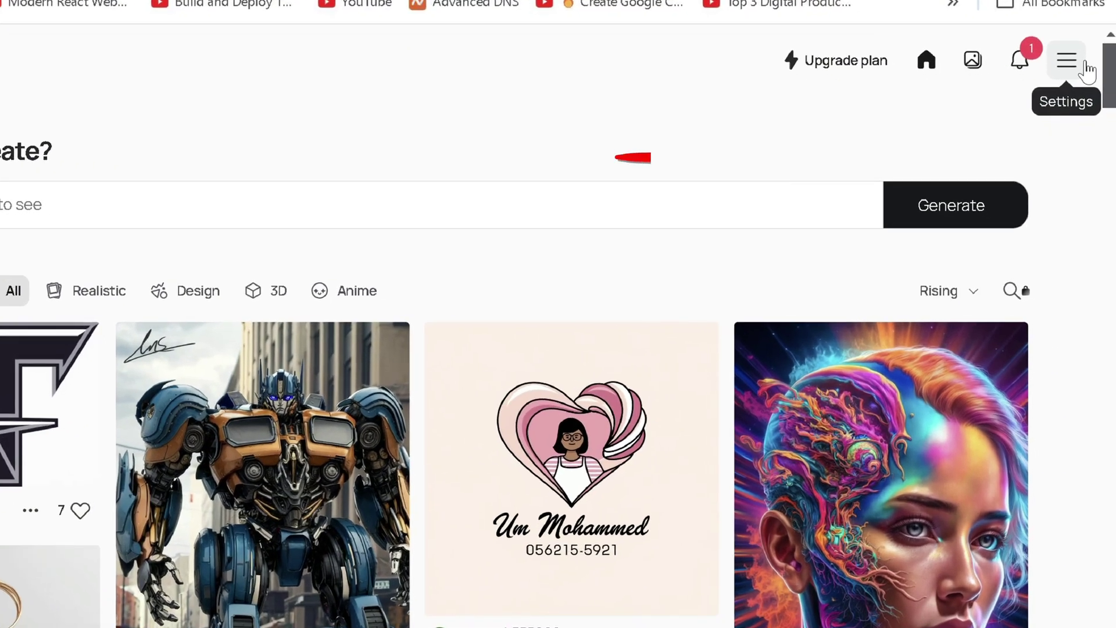
click(1084, 63)
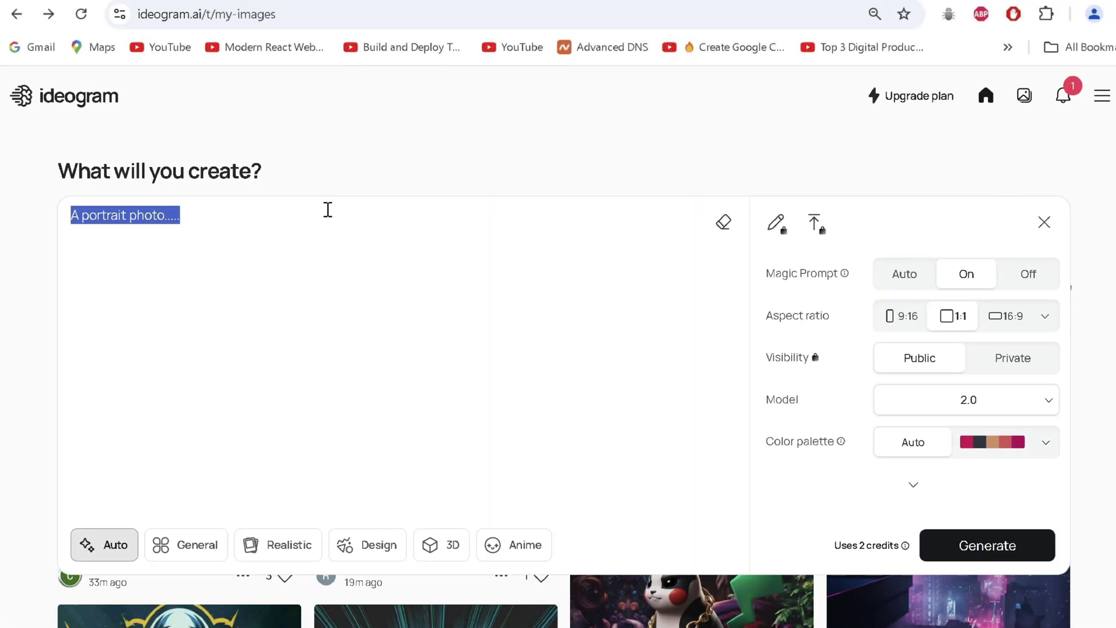
Paste the text-effect template and describe a cappuccino spilling over a table
text(A {portrait/photo} of a {describe the object} {describe the material which you want as text} forms the shape {"text"}. {describe the background or backdrop and other items in it})
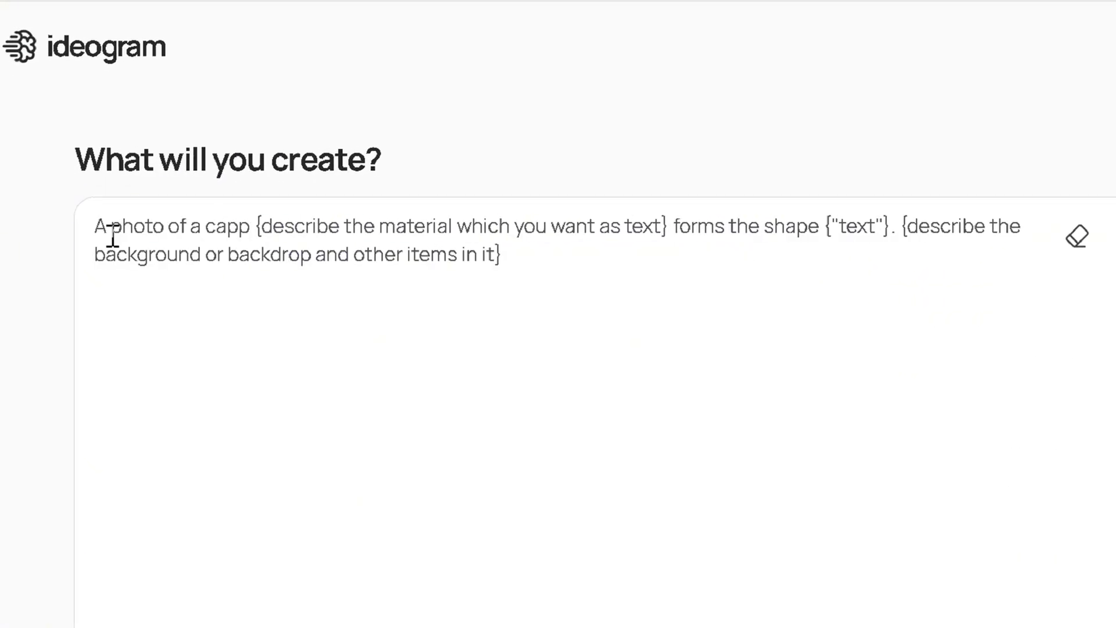
text(a)
key(BackSpace)
text(ucino spilling over a t)
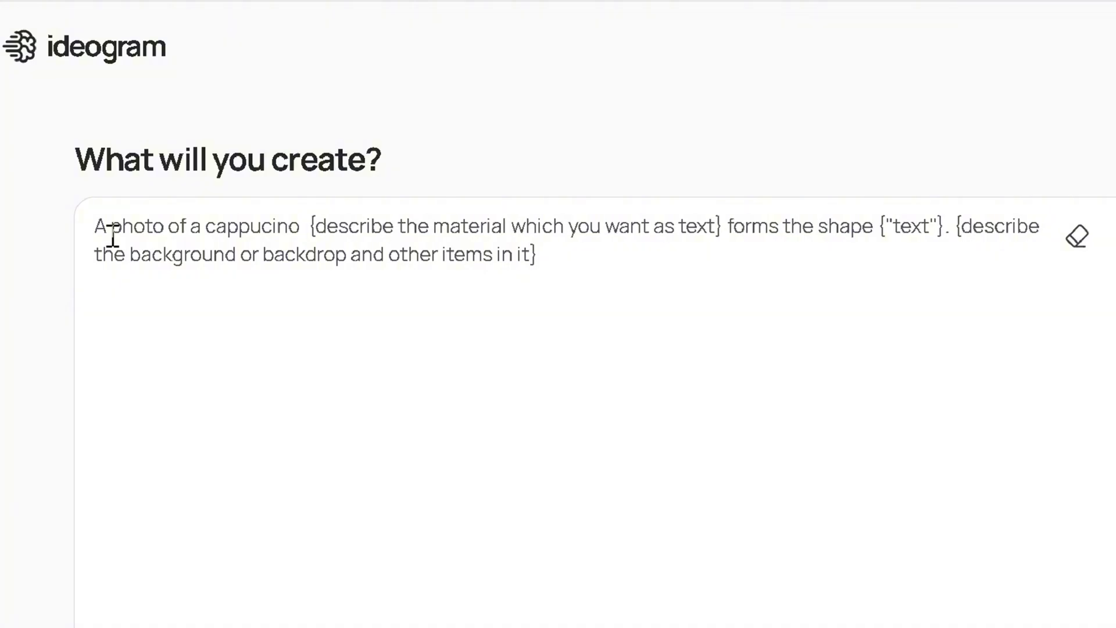
text(able The cup is overturned, and the rich, brown liquid is frothy, the)
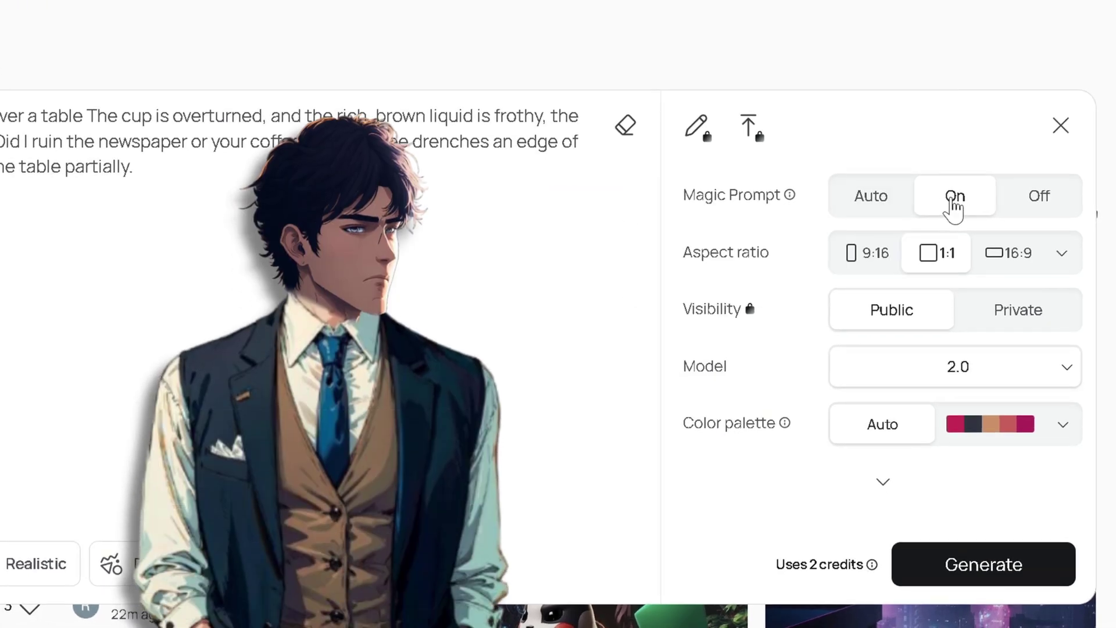
Set a 3:4 aspect ratio and Realistic style, then generate the cappuccino images
click(1061, 252)
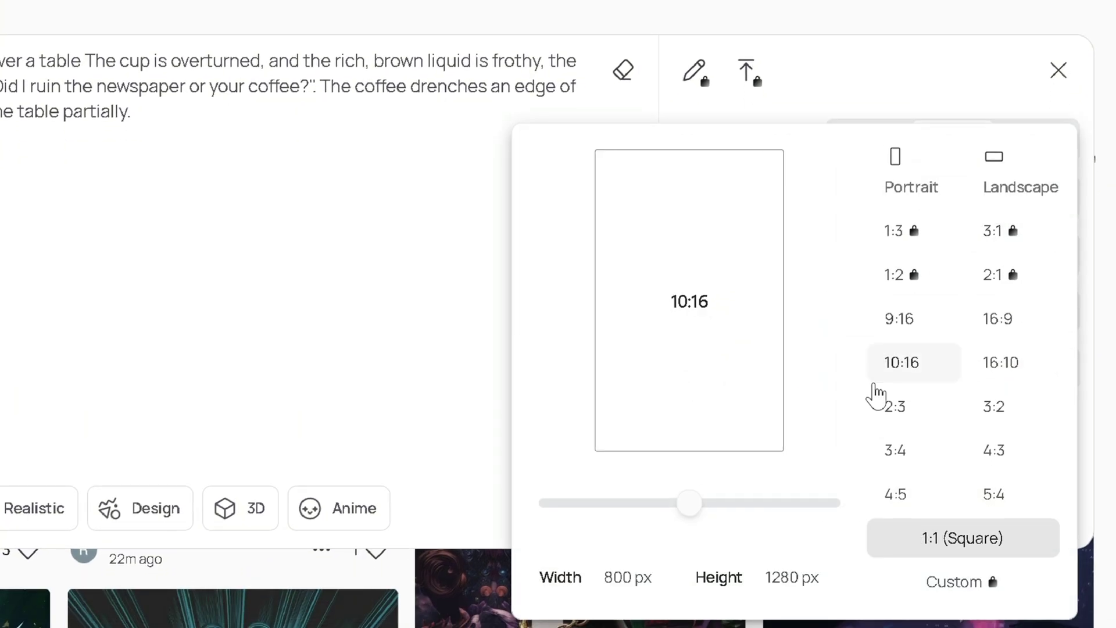
click(893, 448)
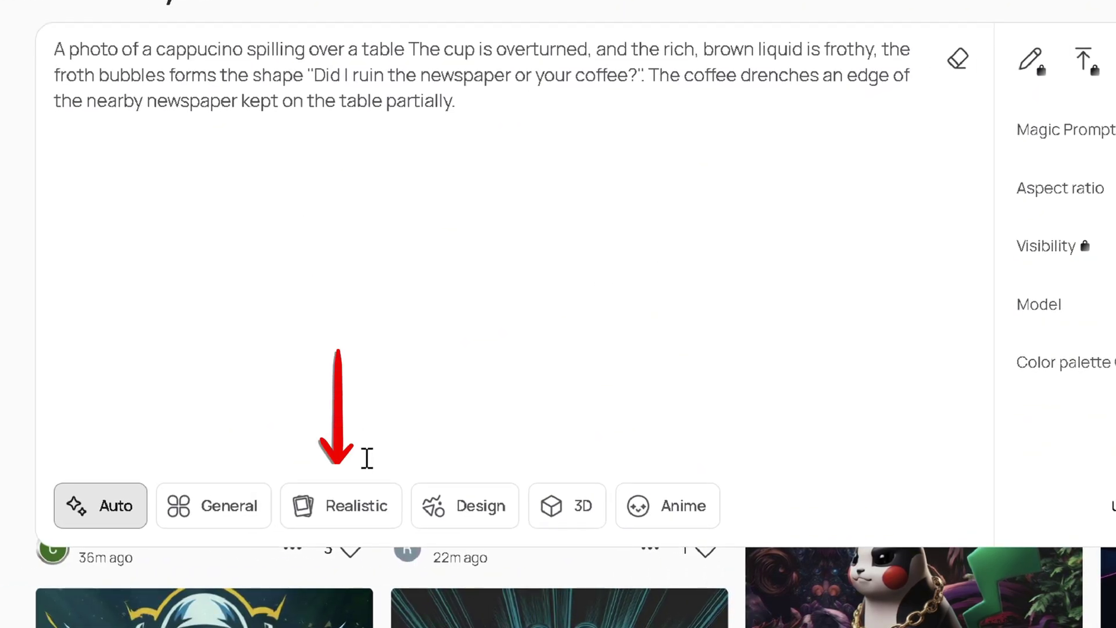
click(343, 503)
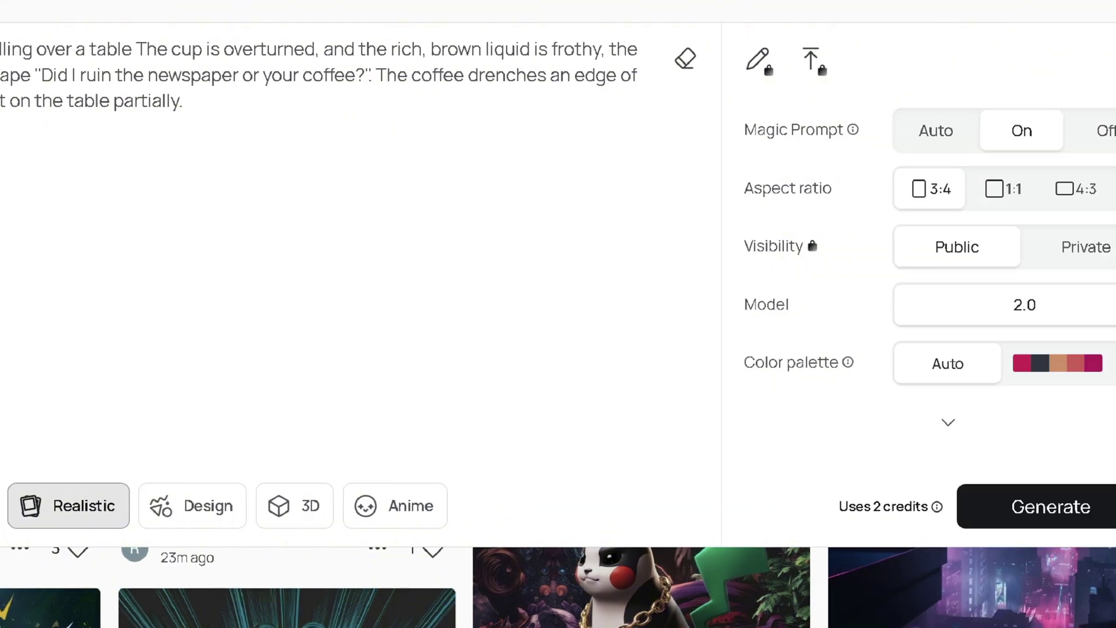
click(1036, 506)
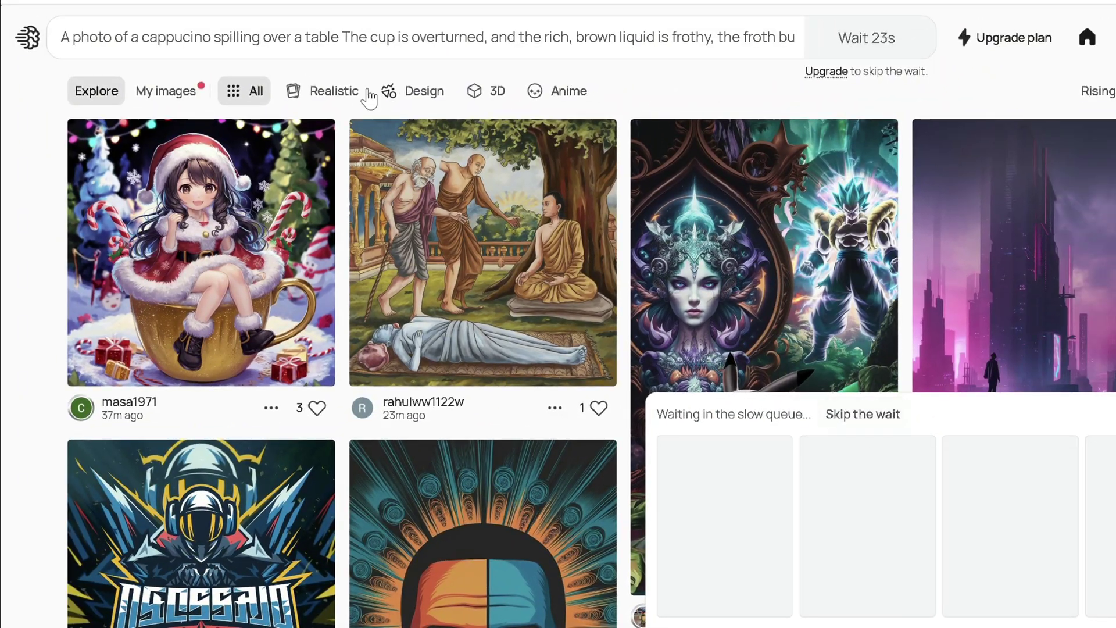
In My images, open a generated coffee image and bring up its Download options
click(166, 91)
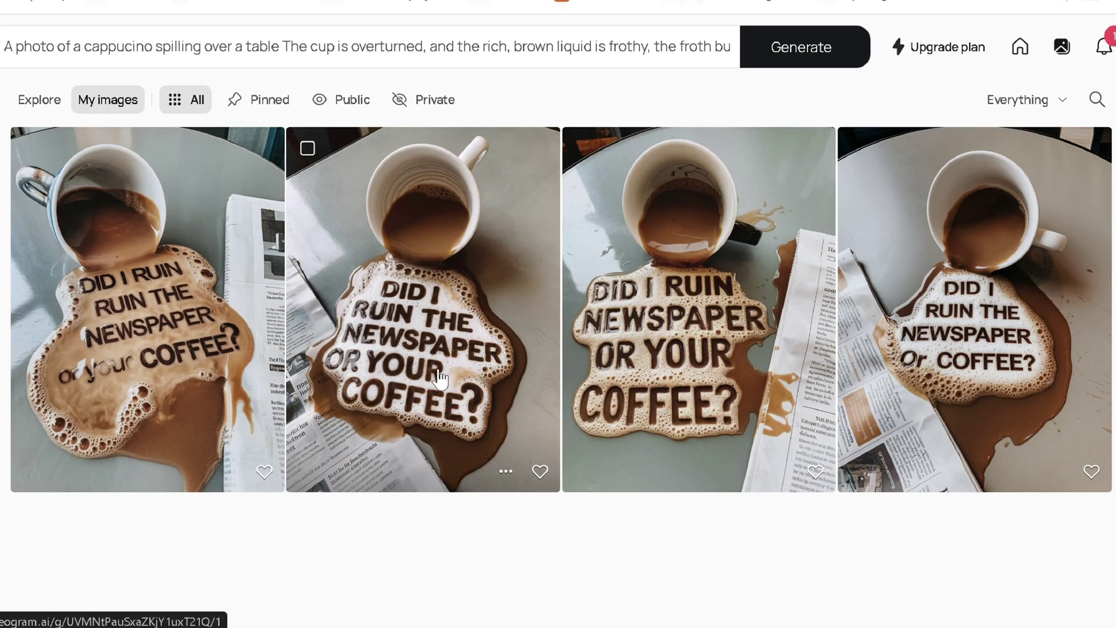
click(453, 322)
click(1053, 113)
mouse_move(976, 402)
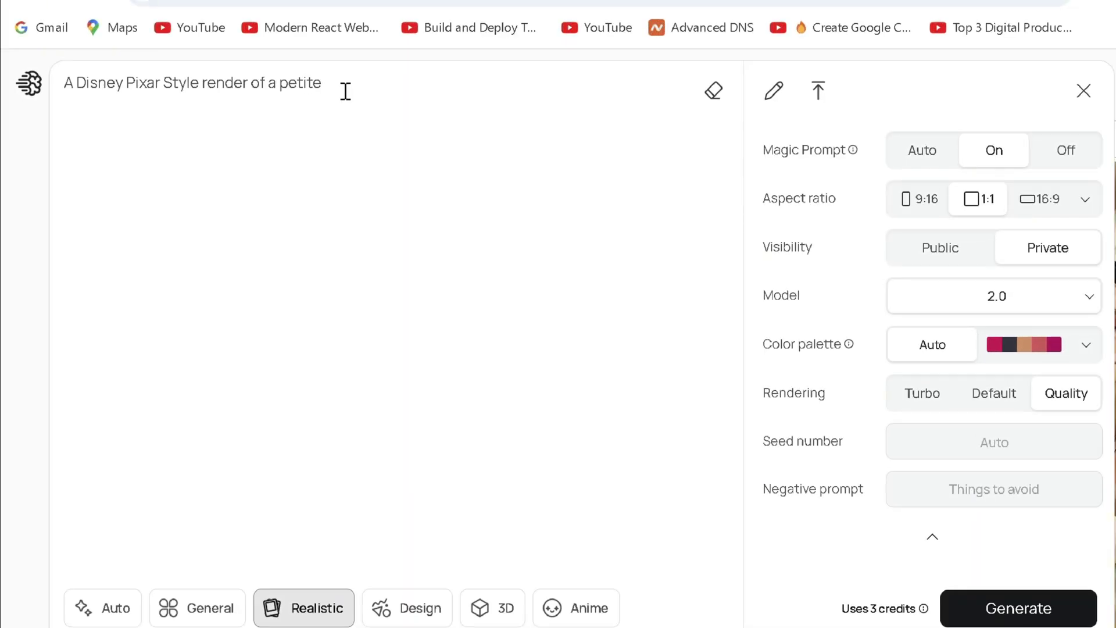
Replace the prompt with the full Disney Pixar princess prompt, using General style and Turbo rendering
key(ctrl+a)
text(A Disney Pixar render of a petite, beautiful prettiest princess with a naughty smirk and light emrald green eyes lying down on her stomach in yellow Martian sand.The ground is covered with colourful glowing mushrooms, wearing an amazing royal red dress adorned with patterns having an illuminating yellow aura, a wooden board has the big text "This is as good as it gets" in a glowing bold font, and "Bye Midjourney!" in a smaller font ,She is gripping the wooden board with her bare feet using her legs which are behind the back of her head to hold the board up flexibly while waving to the camera with both her hands showing her palms effortlessly. She has a cute tiny red monster pet that has an evil grin and is waving goodbye while sitting on top of the princess's crown.The light illuminates her pretty eyes. The image is highly detailed, in high resolution, and HDR.)
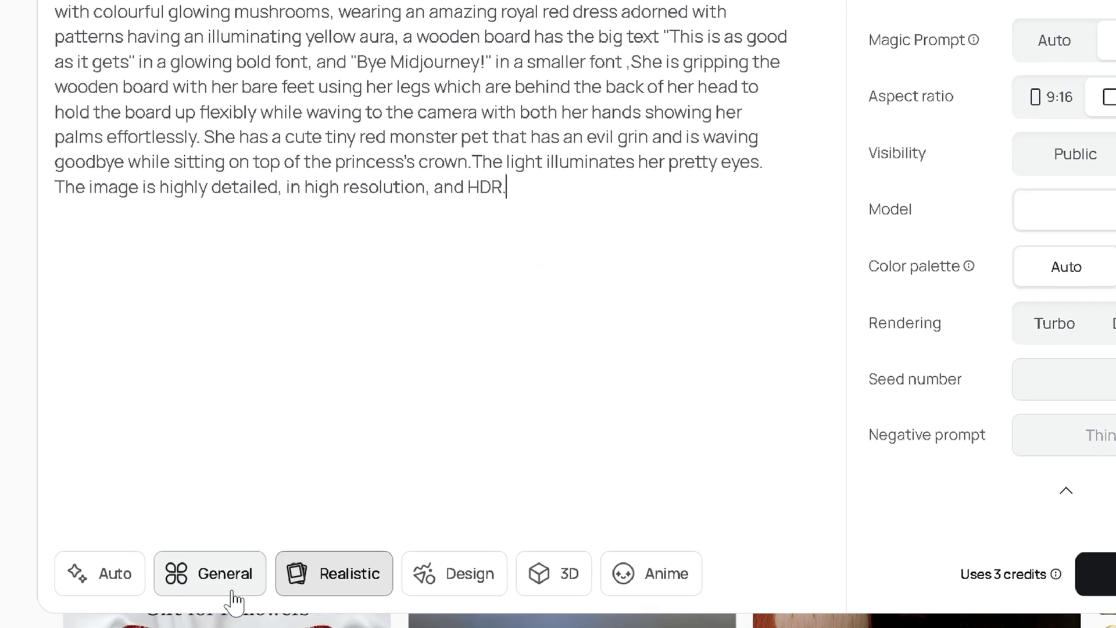
click(240, 590)
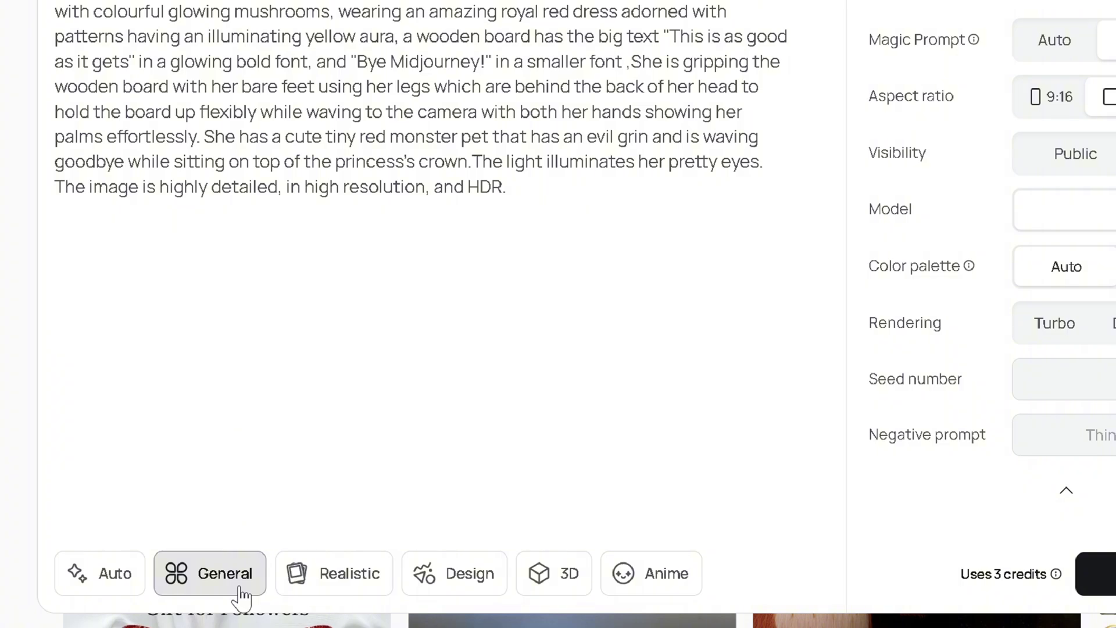
click(1055, 322)
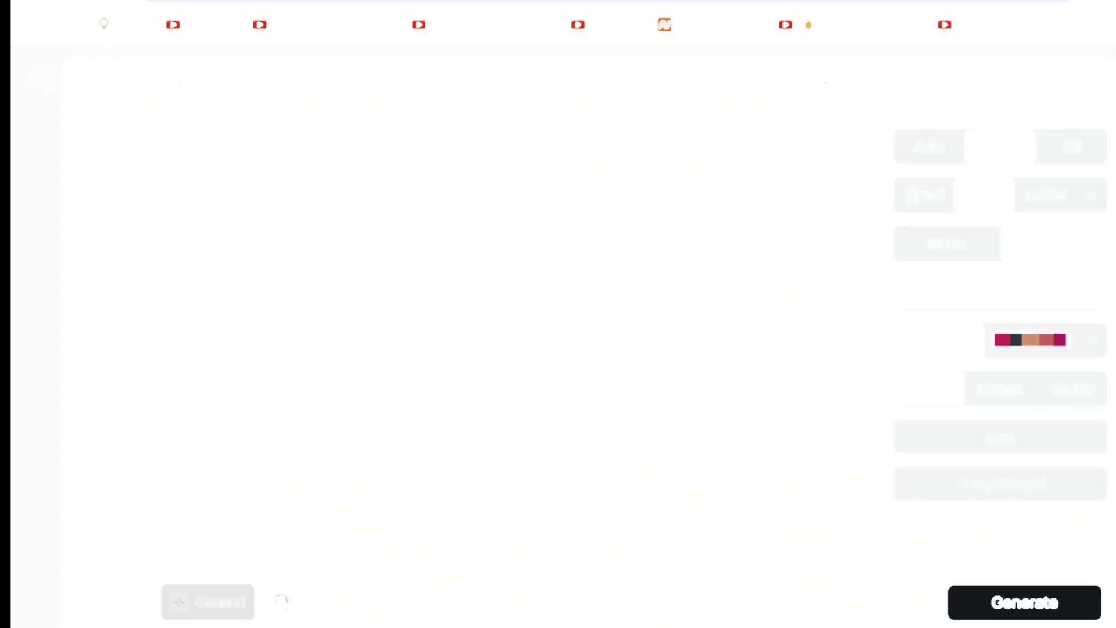
Clear the caricature template's placeholders for character style, body build, text, elements and colours
key(shift+Right)
key(shift+Right)
key(shift+Right)
key(shift+Right)
key(shift+Right)
key(shift+Right)
key(shift+Right)
key(shift+Right)
key(shift+Right)
key(shift+Right)
key(shift+Right)
key(shift+Right)
key(shift+Right)
key(shift+Right)
key(shift+Right)
key(shift+Right)
key(shift+Right)
key(shift+Right)
key(shift+Right)
key(shift+Right)
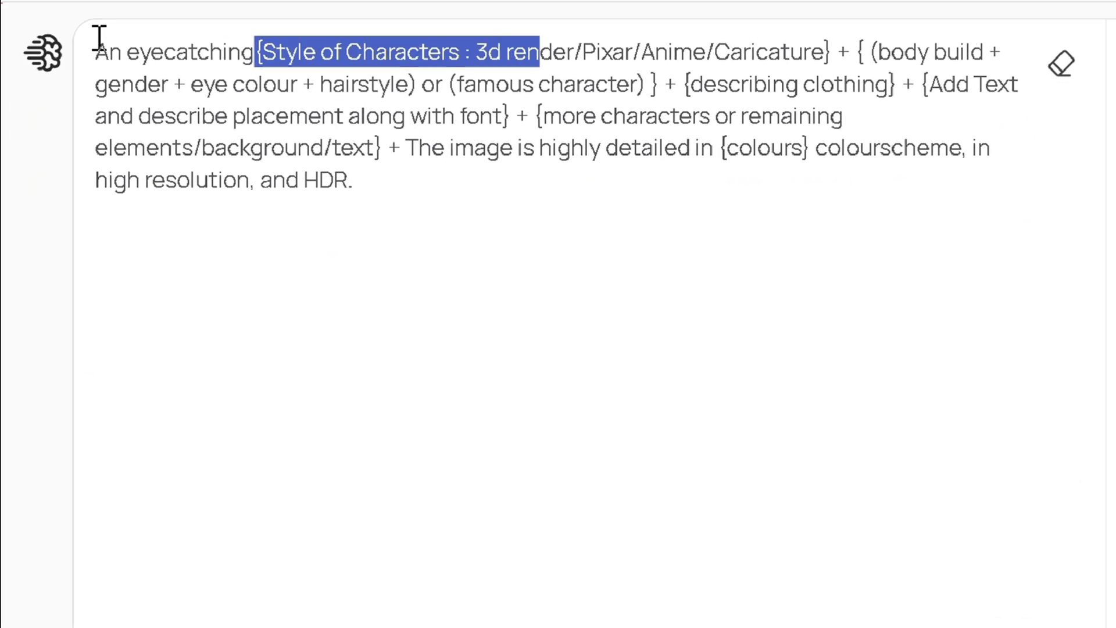
key(BackSpace)
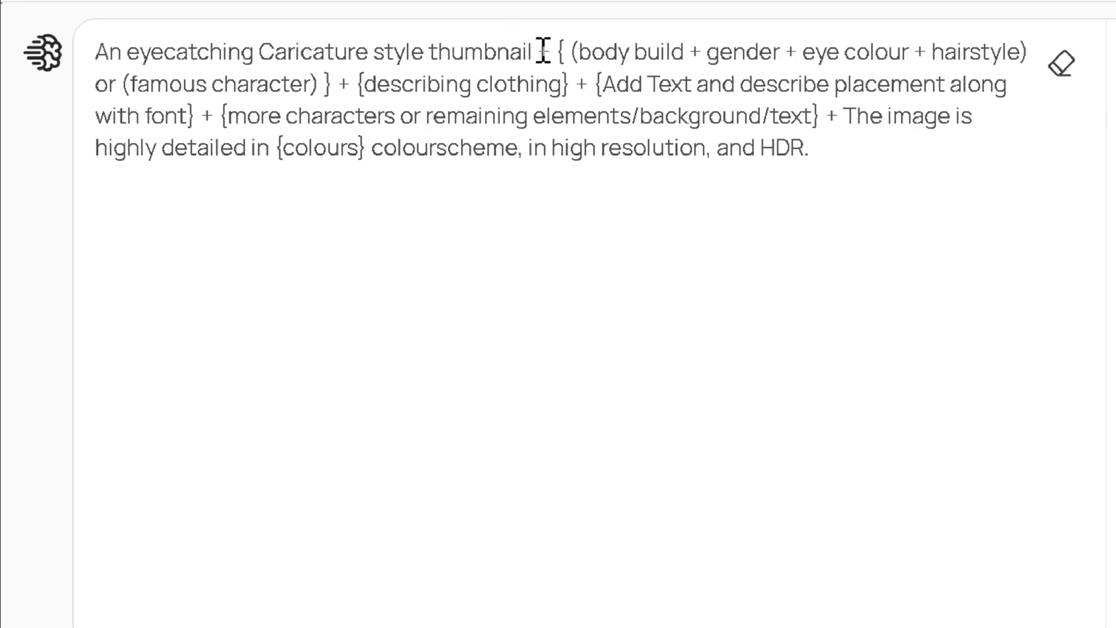
drag(539, 51, 359, 84)
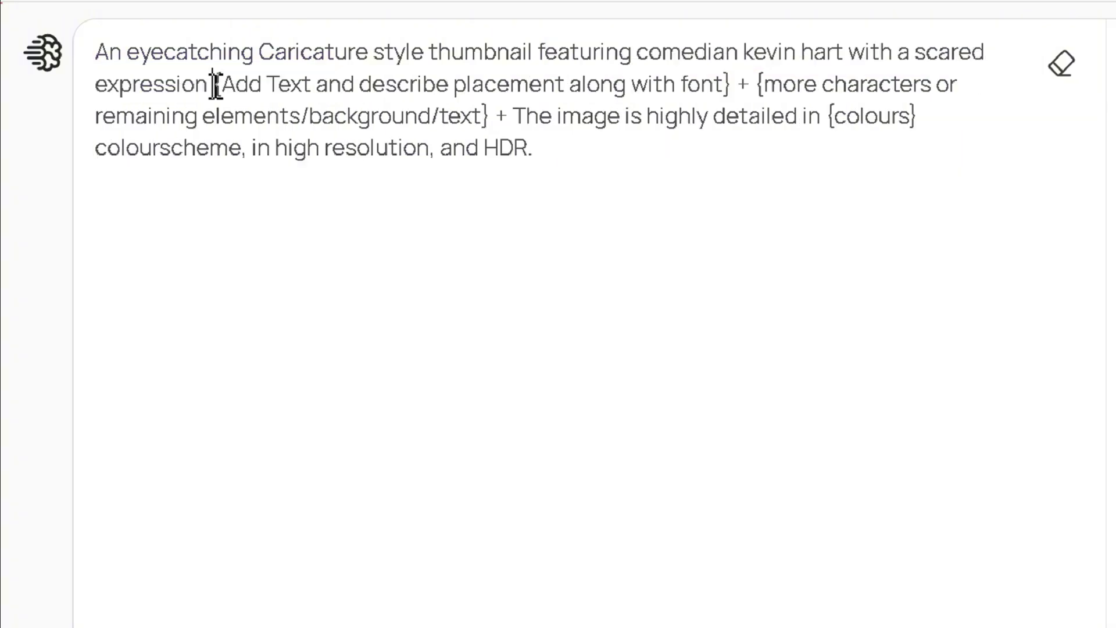
drag(215, 85, 678, 86)
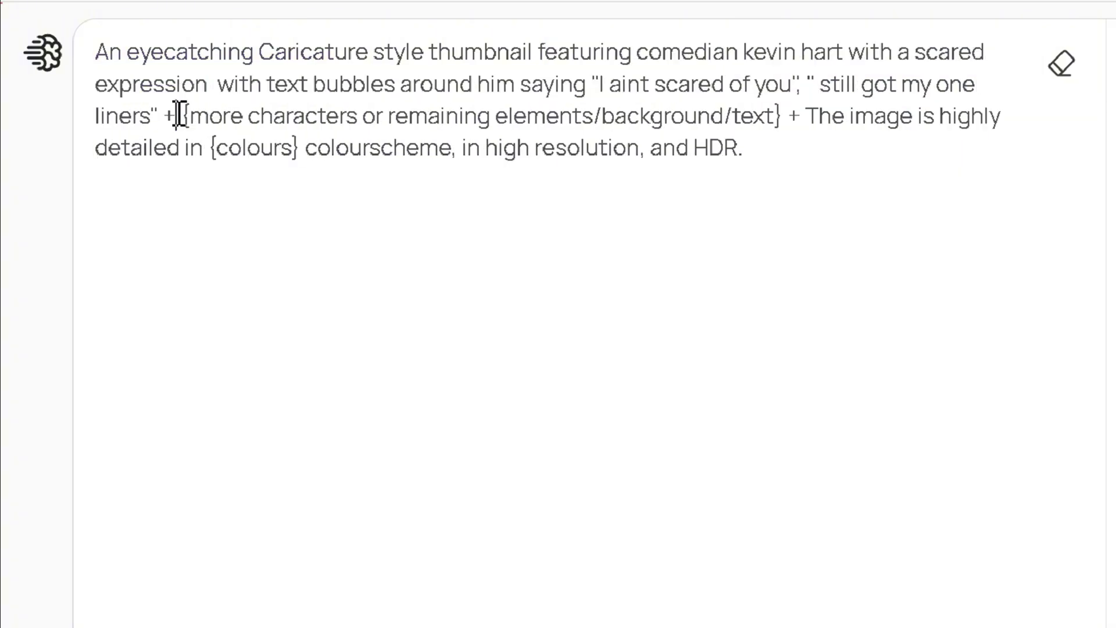
drag(166, 117, 779, 117)
drag(685, 211, 395, 254)
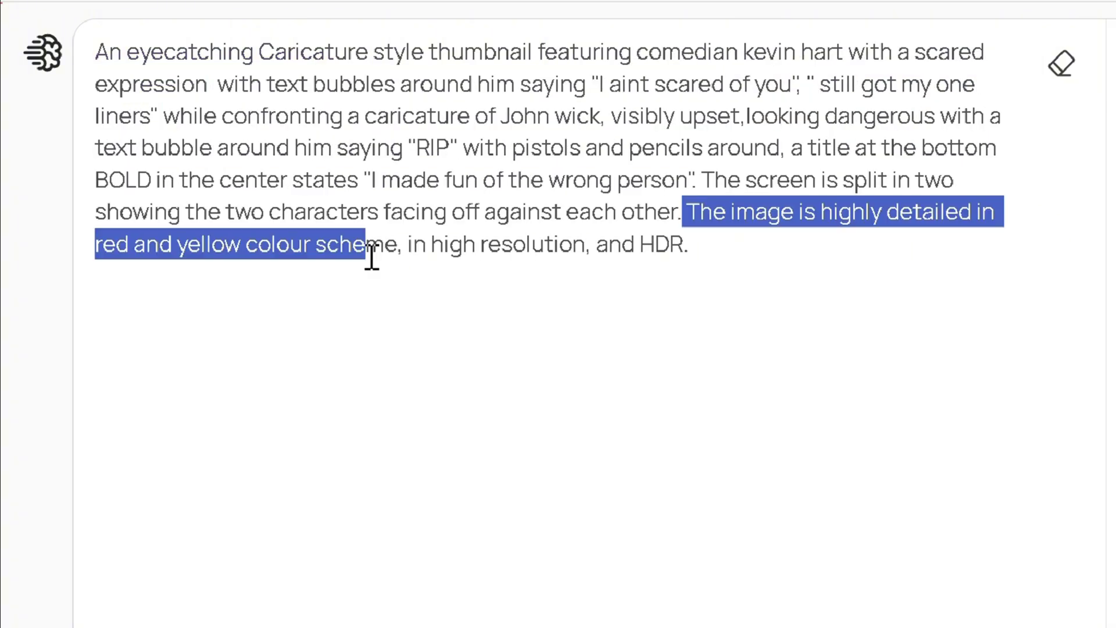
key(BackSpace)
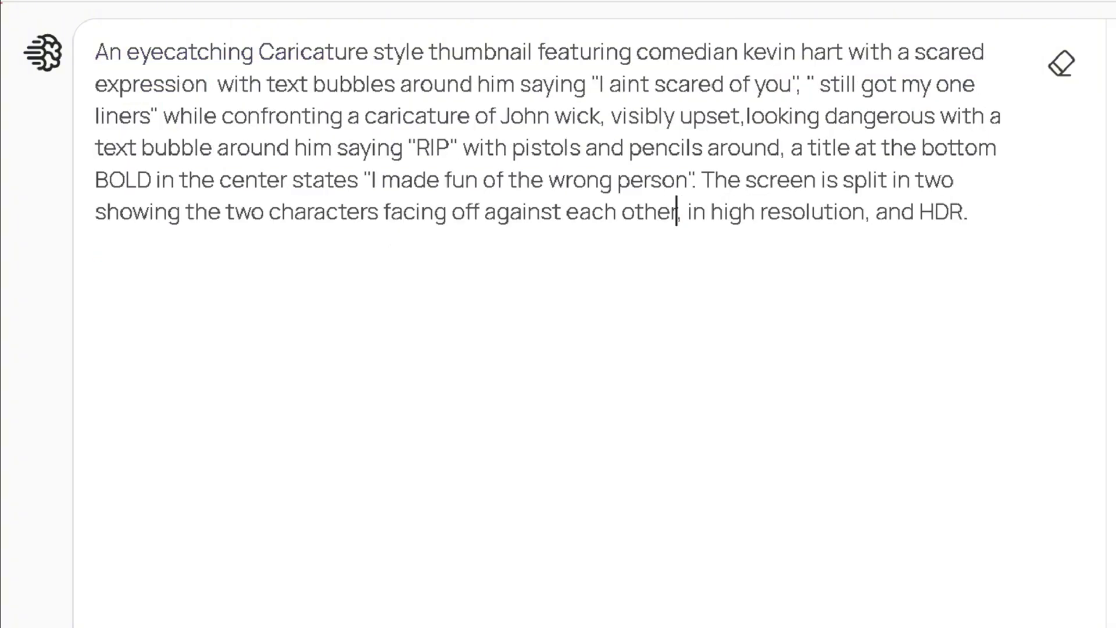
Add custom palette colour #cf8d04, set a 16:9 aspect ratio and generate the thumbnail
click(1088, 314)
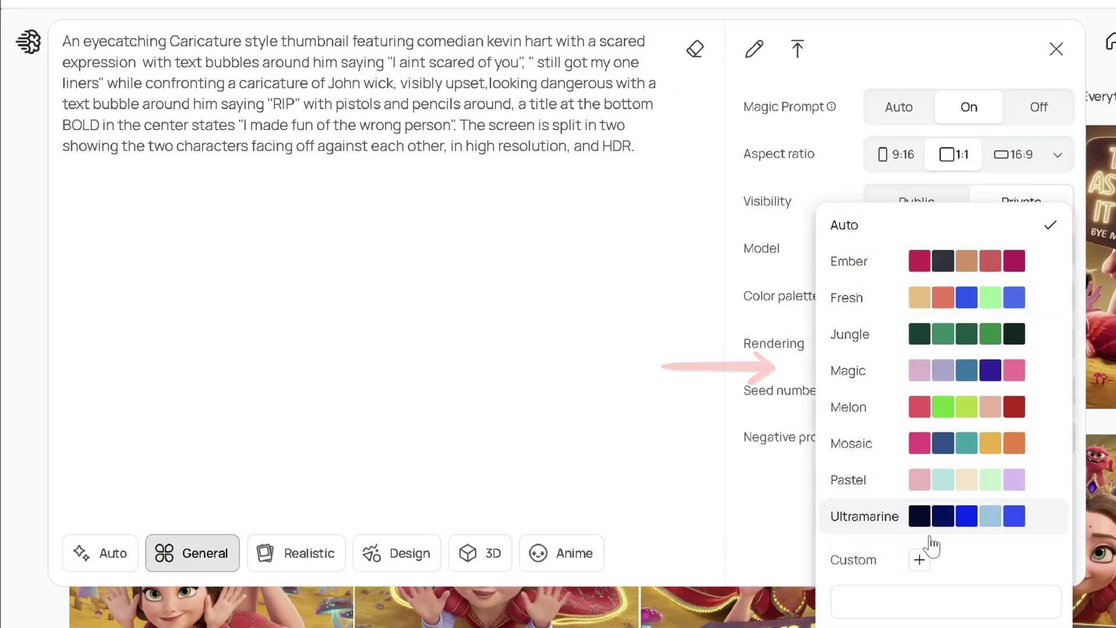
click(921, 559)
drag(698, 557, 618, 559)
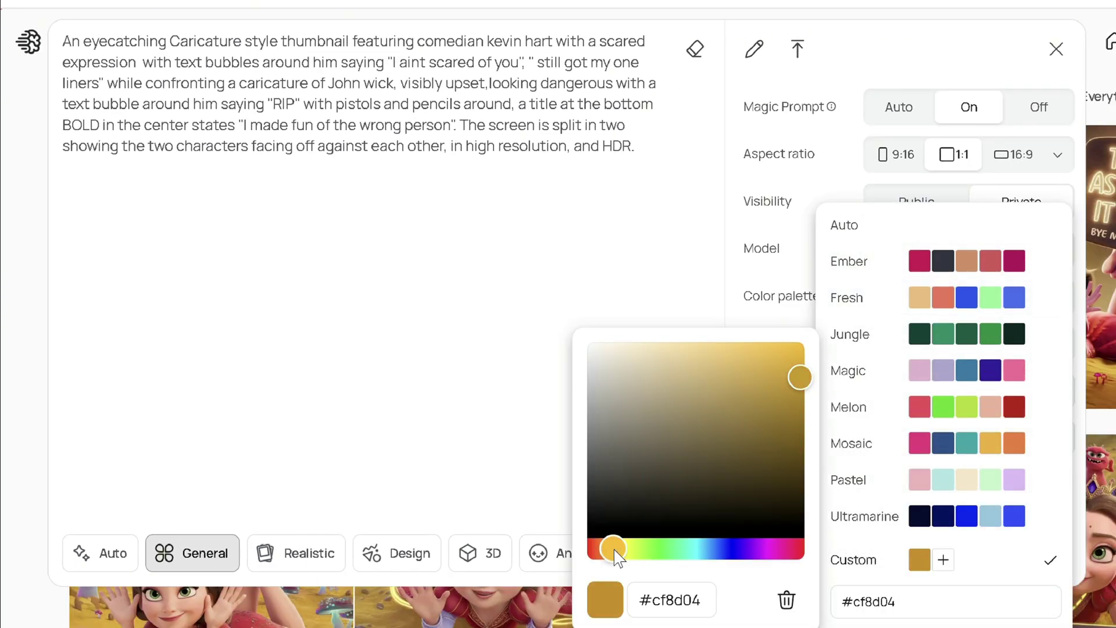
key(Escape)
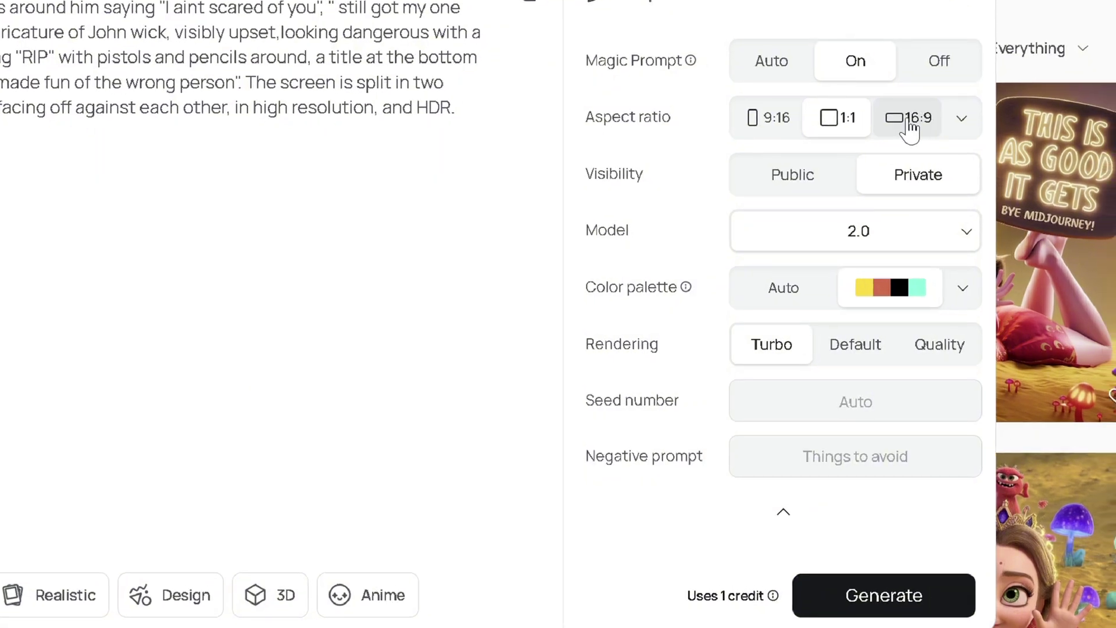
click(909, 122)
click(846, 597)
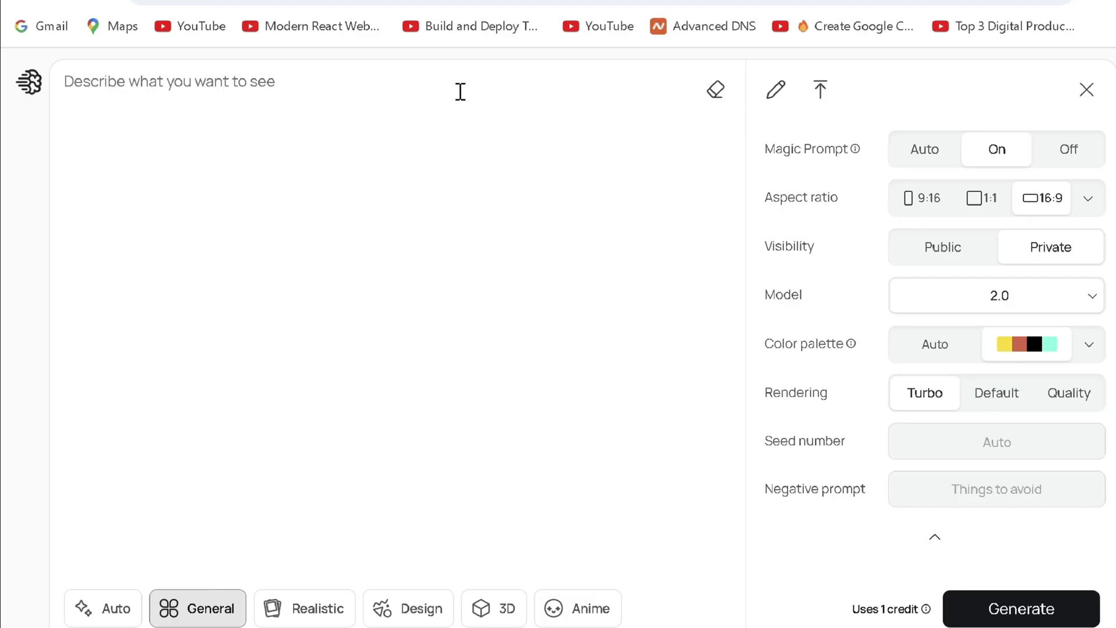
Paste the character template and keep only the Pixar 3D render style option
text(A {Pixar 3D render/Illustration/Ghibli} style of a {character gender} {character name} wearing {clothing description}. {describe expression and action}. {other elements character and backgrounds}.)
click(77, 82)
key(BackSpace)
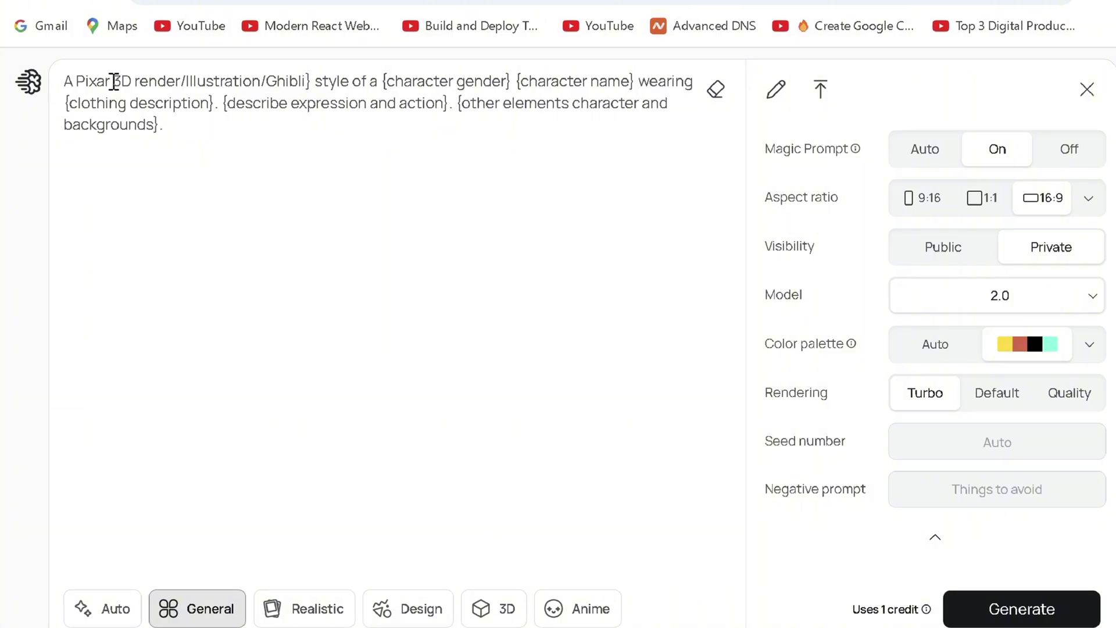
drag(179, 79, 311, 88)
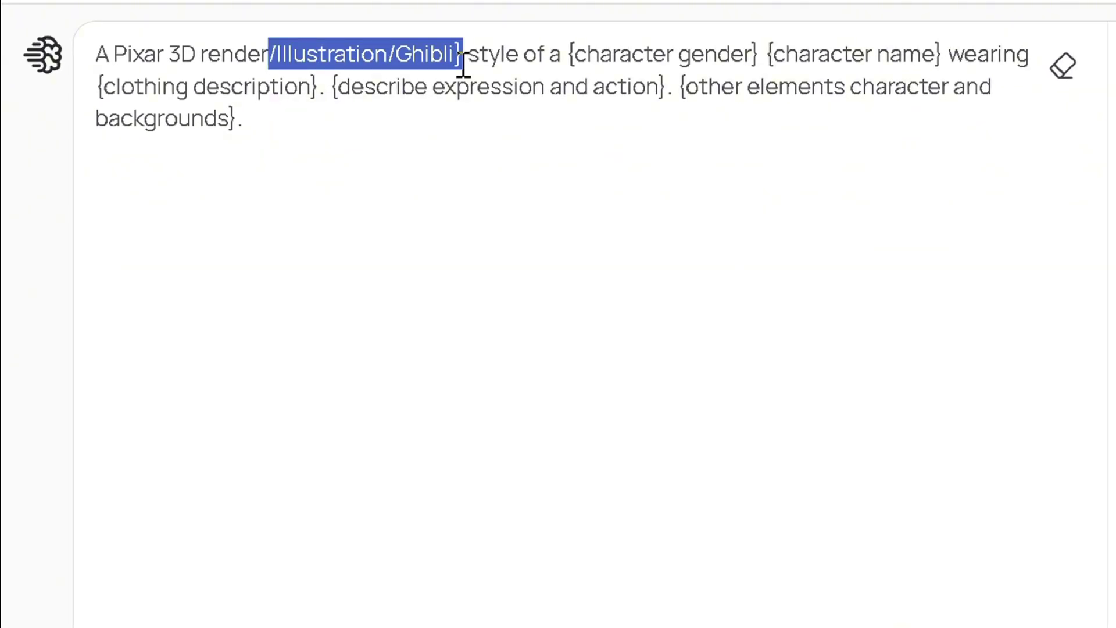
key(BackSpace)
Replace the placeholders with the boy's description, torn-shirt clothing, cycling action and woodland background
drag(374, 53, 755, 52)
text(cute poor boy named Timmy with big eyeglasses wearing a)
double_click(137, 87)
key(Delete)
drag(99, 87, 244, 118)
text(torn white shirt with red stripes on the sleeves and red half pants as a school uniform. riding back home on his bicycle through the woods when a golden apple falls on his head.)
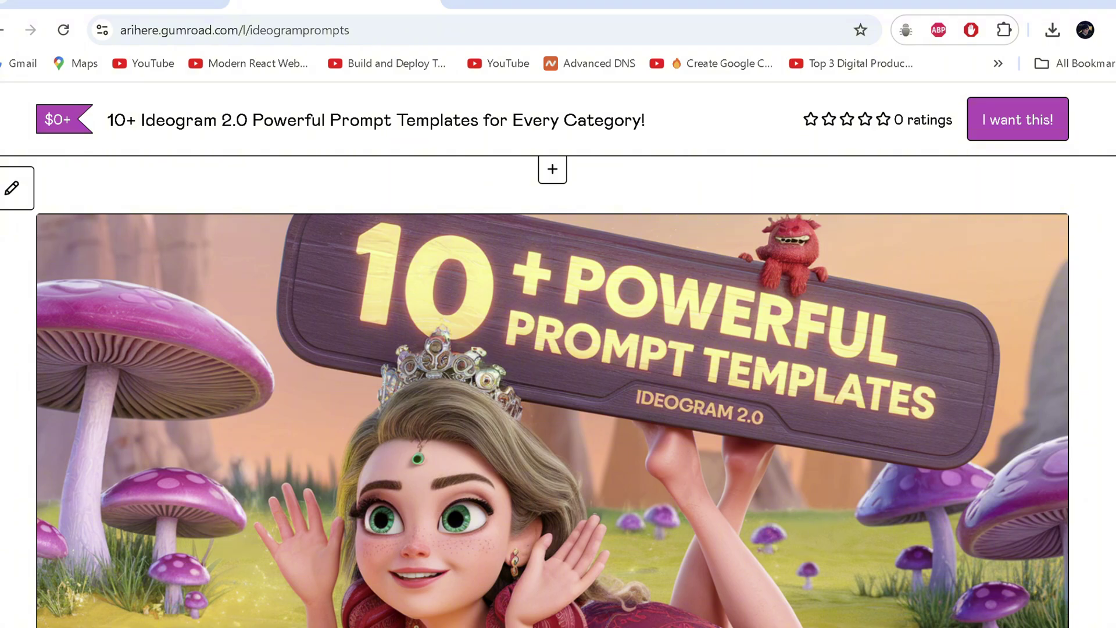
Enter a price of 0 for the prompt templates on the Gumroad page
scroll(558, 349, down, 8)
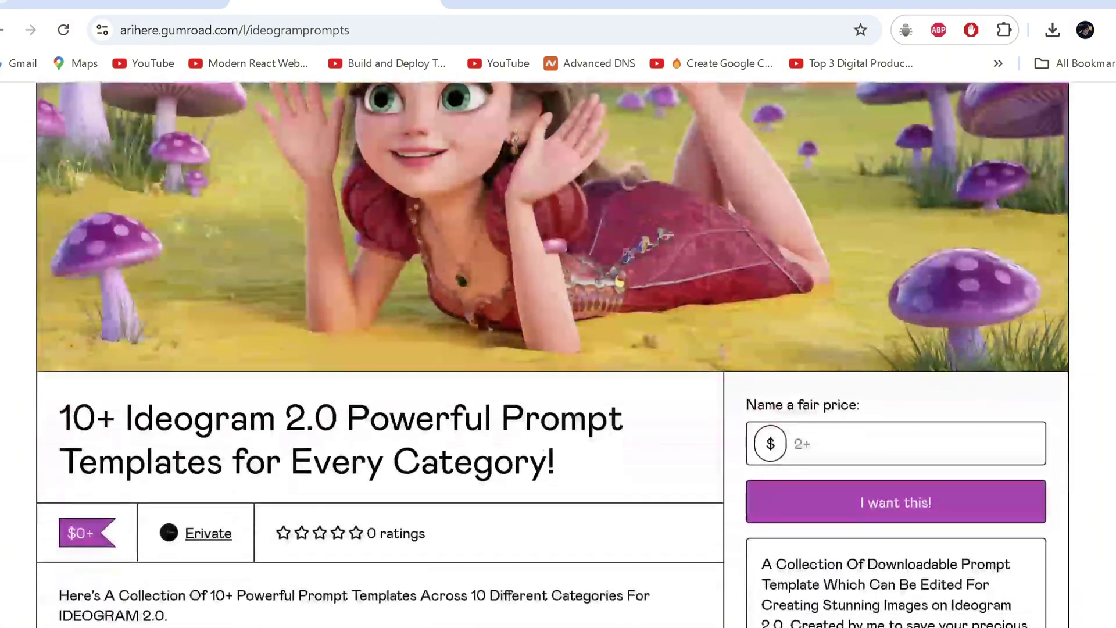
scroll(558, 349, down, 4)
click(904, 229)
text(0)
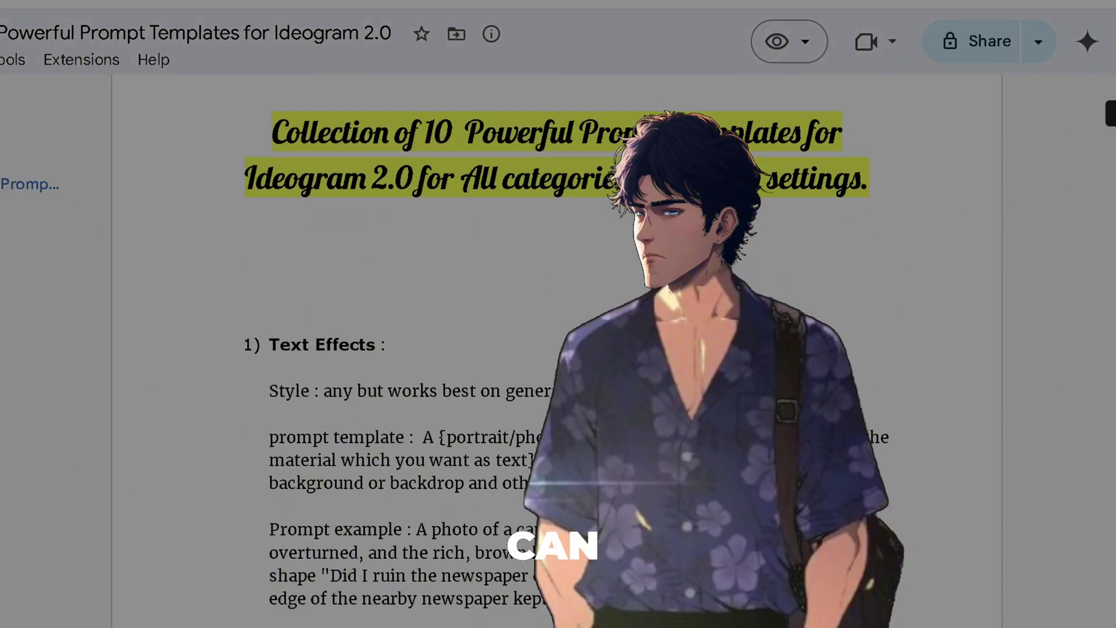
scroll(558, 349, down, 10)
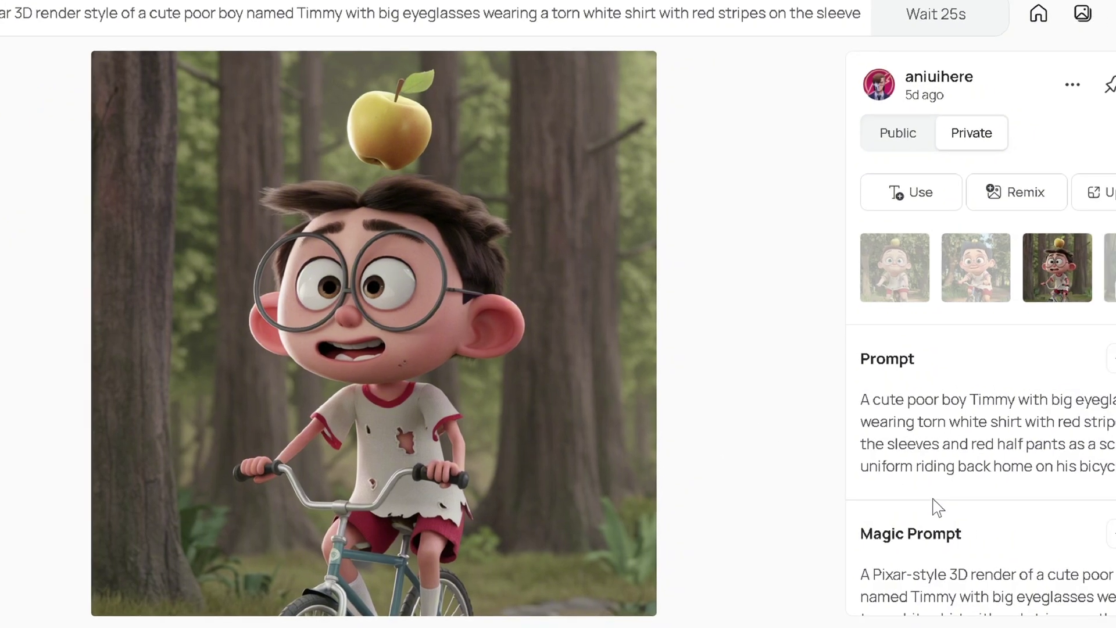
scroll(930, 506, down, 4)
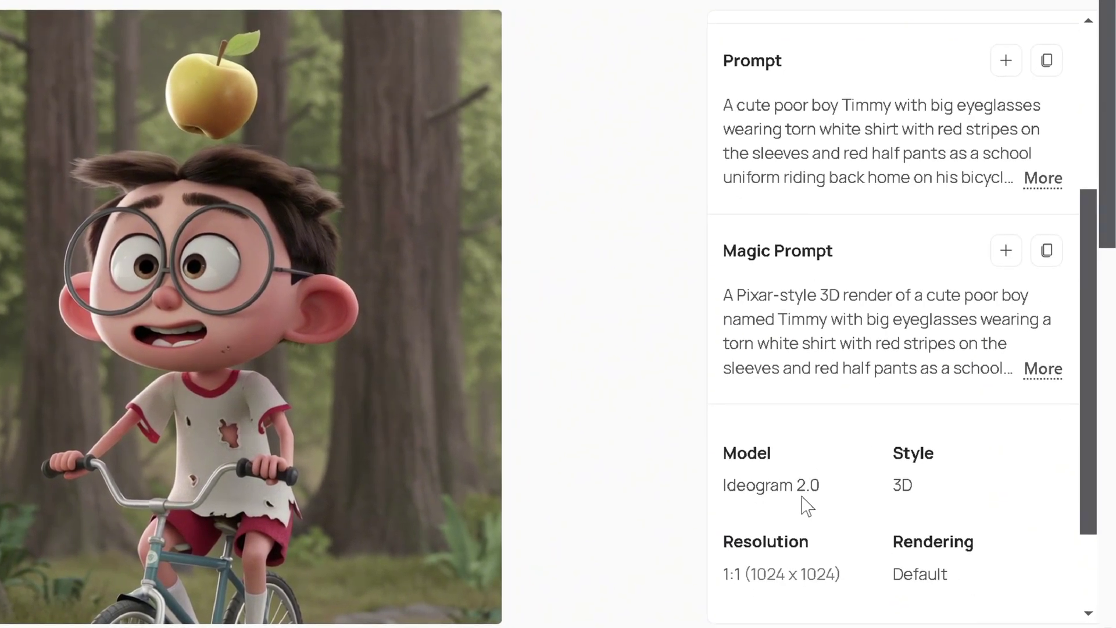
scroll(808, 505, down, 2)
click(837, 535)
scroll(872, 377, up, 8)
click(910, 238)
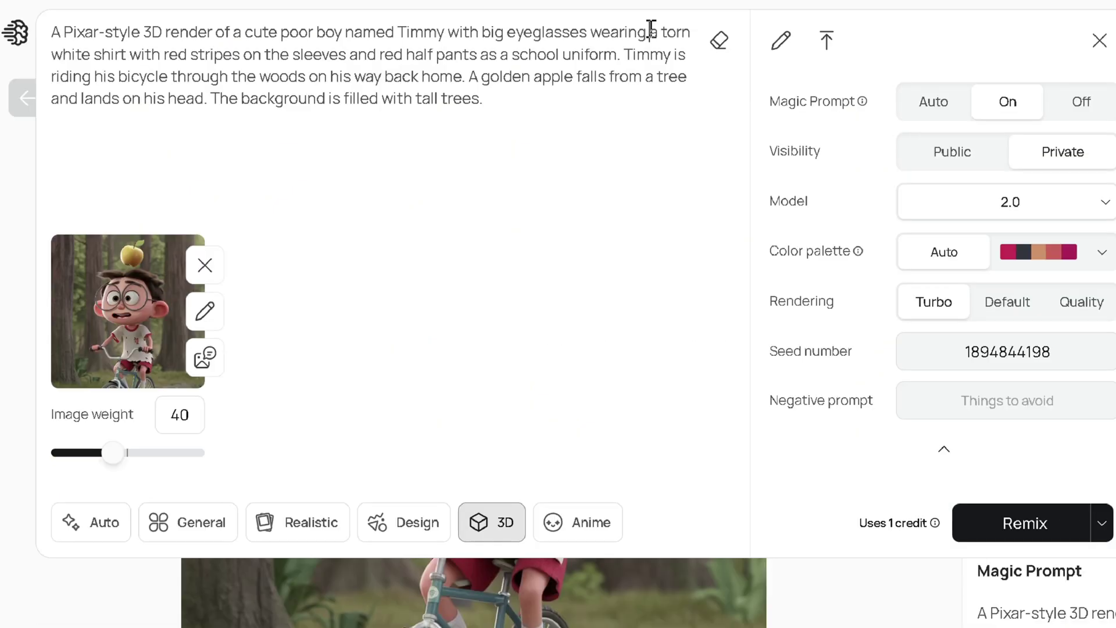
Swap the old description for the character template with a navy shirt, full pants and expression text
drag(648, 30, 651, 113)
key(BackSpace)
text(wearing {clothing description}. {describe expression and action}. {other elements character and backgrounds}.)
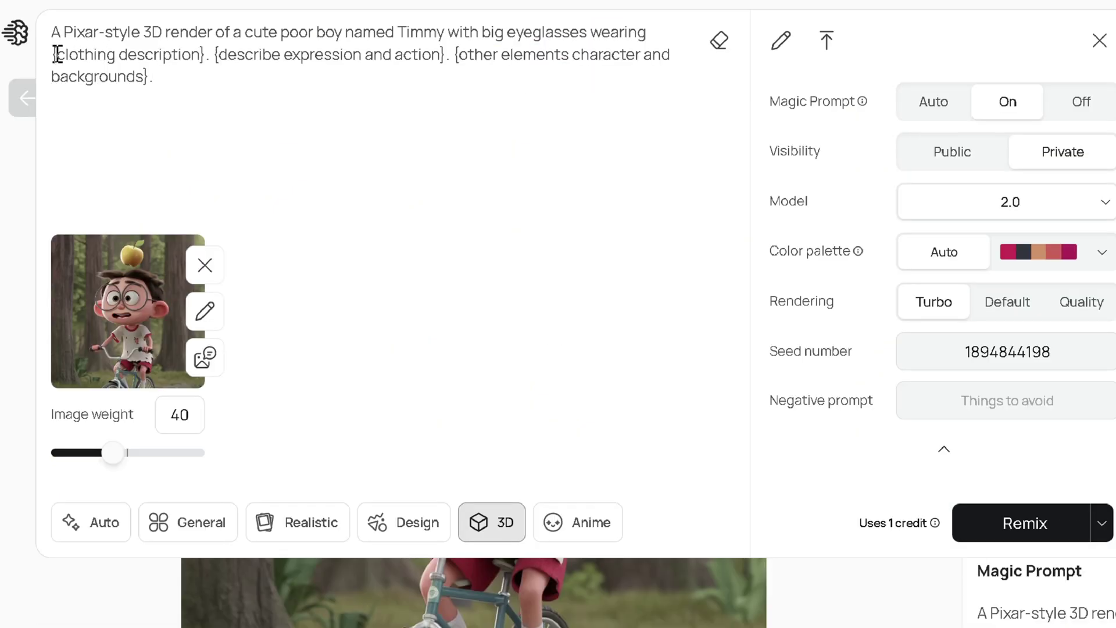
text(a rich navy shirt and full pants.)
drag(224, 59, 440, 52)
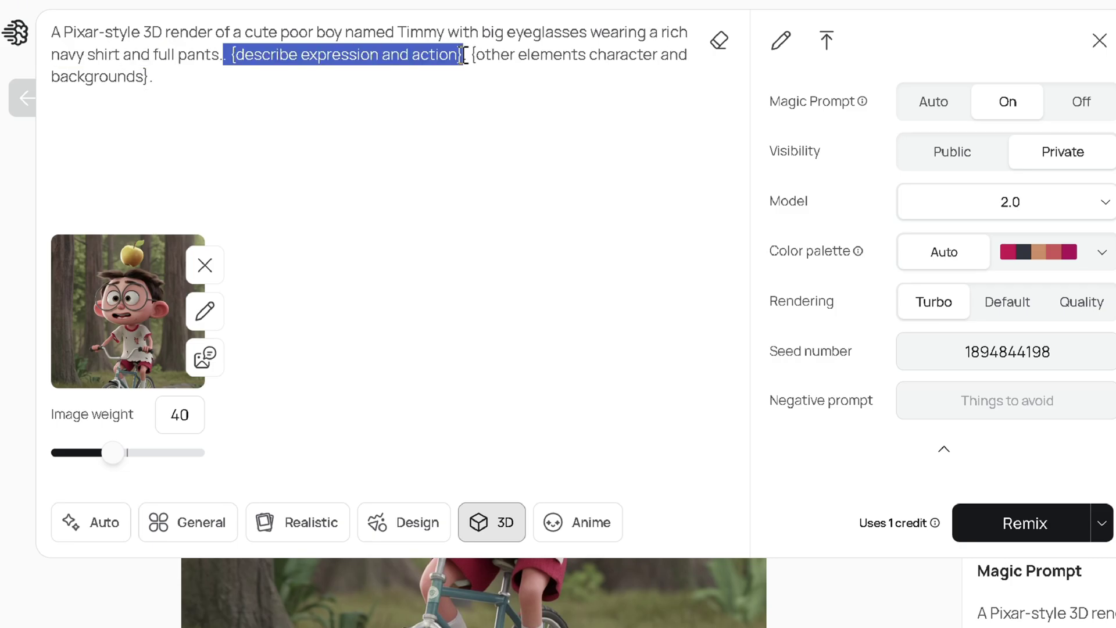
text(He jumps looking at the huge mansion with excitement.)
drag(613, 53, 242, 135)
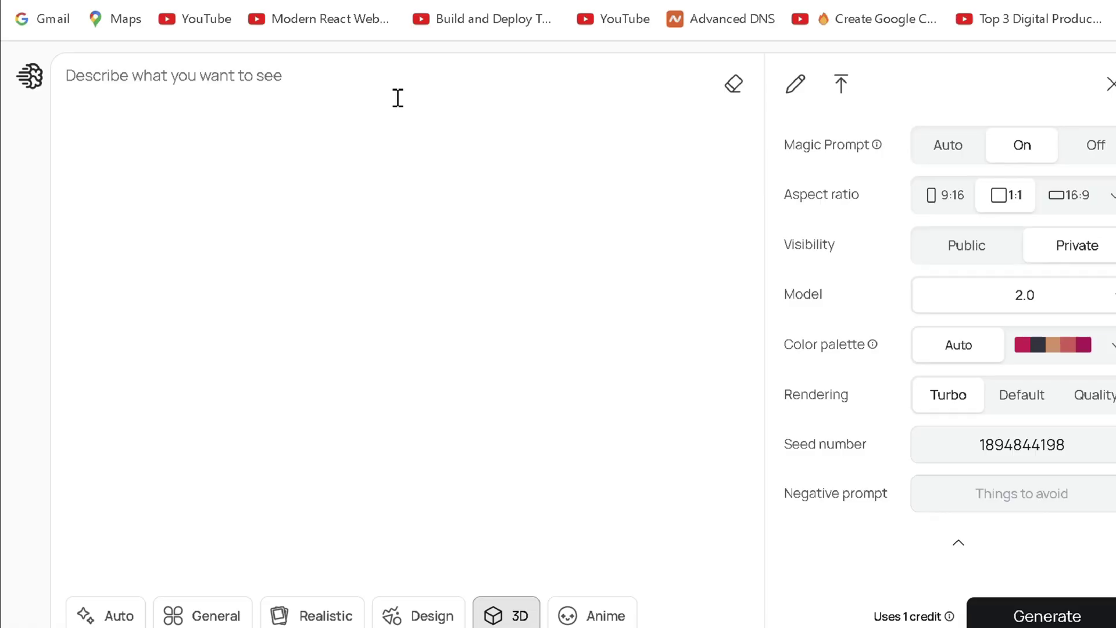
Fill the selfie template with a teenage mixed white and Asian girl and generate it Realistic
text(low quality selfie/photo of a {age, ethnicity and gender} named {name}.he/she has {eye colour} eyes and { hair colour} hair wearing {describe the outfit}. {Describe her expression and action along with background and surroundings}.the image is taken in {daylight/sunshine/weather})
drag(268, 75, 465, 77)
text(teenage mixed white and asian girl)
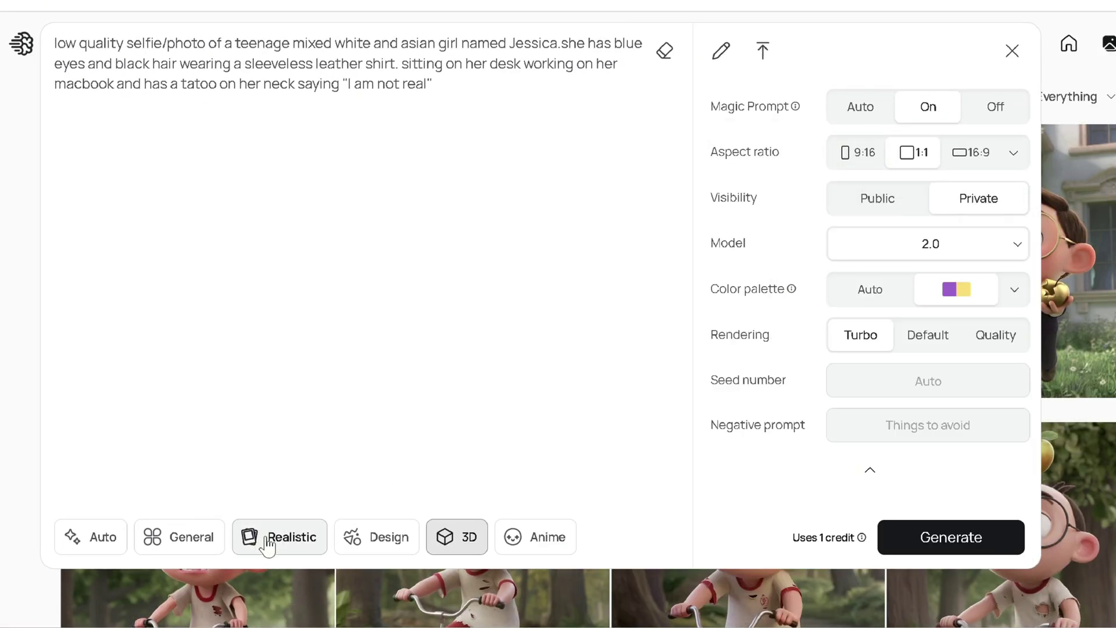
click(266, 540)
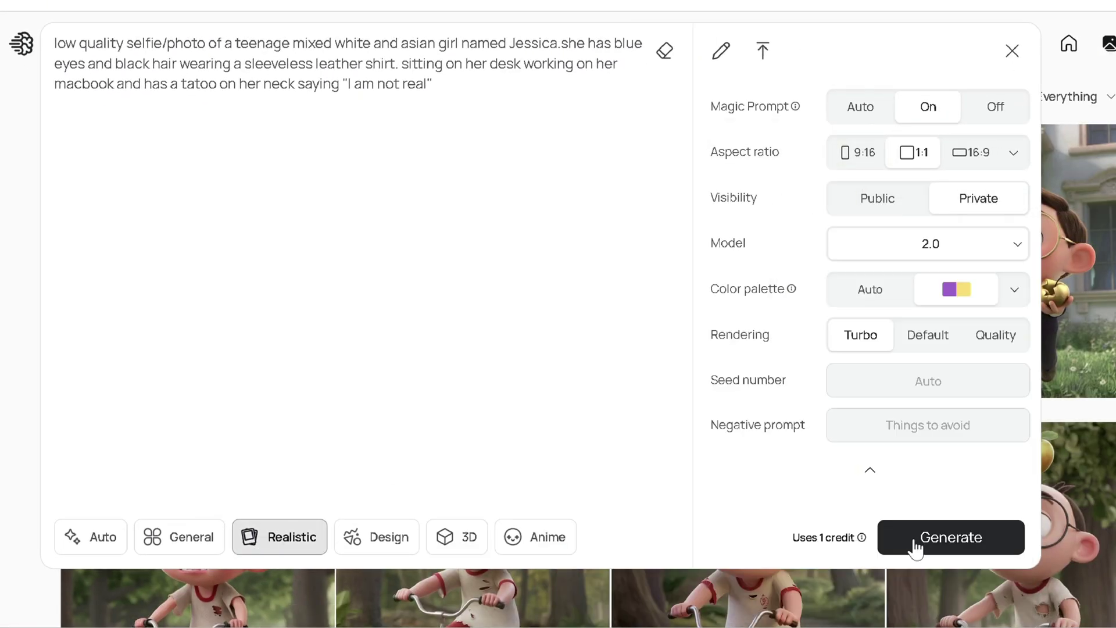
click(916, 537)
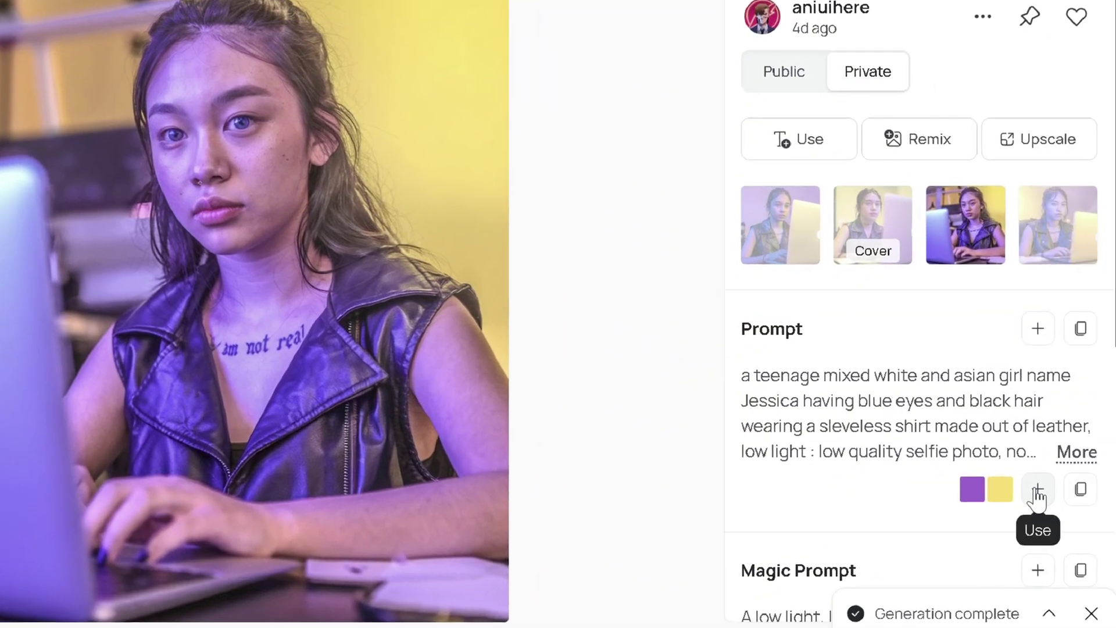
scroll(1036, 523, down, 7)
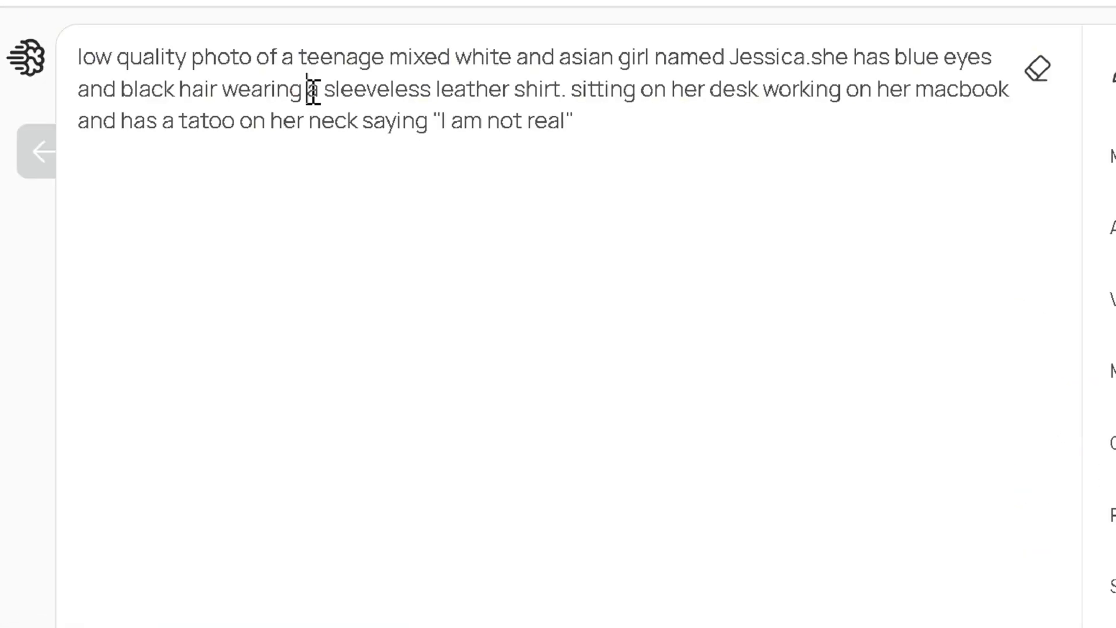
Paste a longer ending into the prompt and remix the selfie at image weight 45
drag(311, 89, 598, 114)
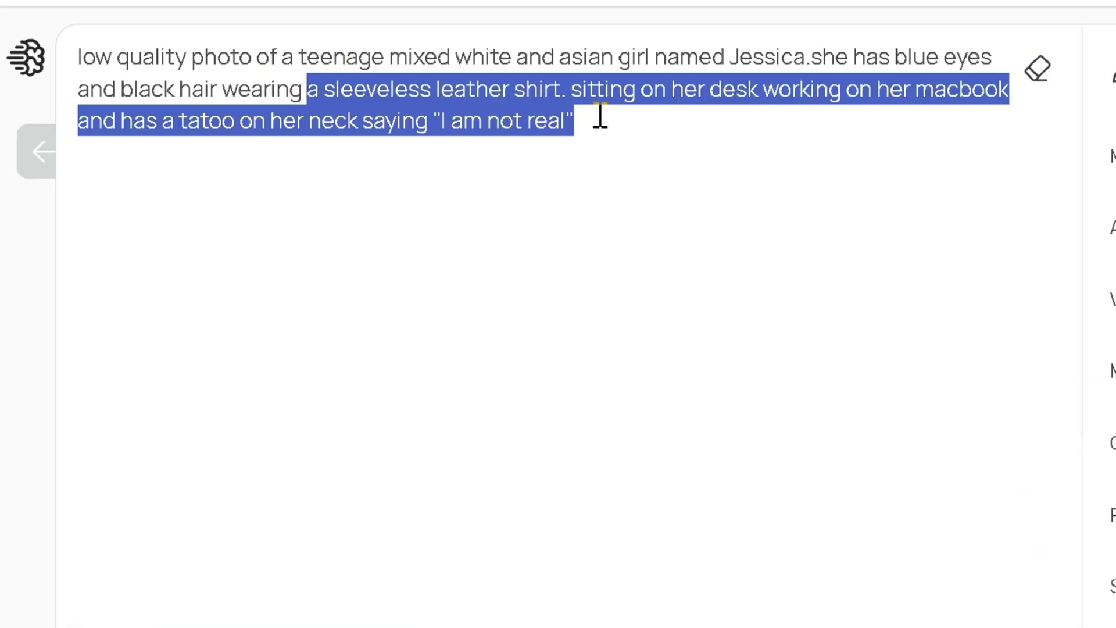
text(She is wearing a sleeveless flowy dress. she sticks out her head out of the window on the backseat of the car leaning on the door, as the sunlight strikes her face. She has a tattoo on her neck that says "I am not real". the photo is taken from outside of the car.)
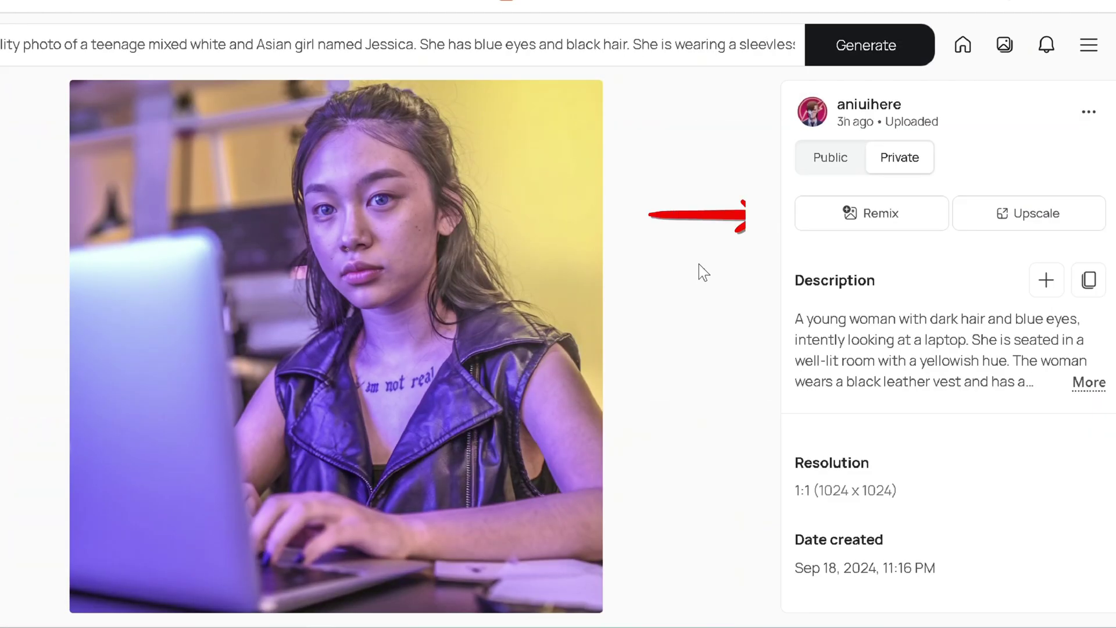
click(866, 220)
double_click(247, 505)
text(45)
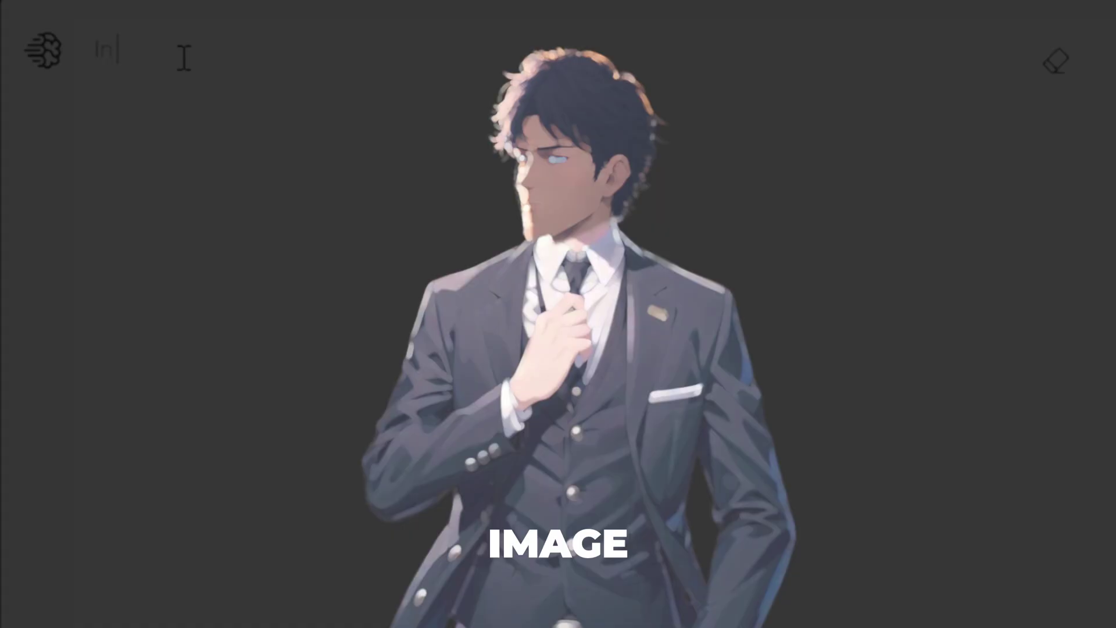
Complete the comic-book hero prompt and scroll through the generated result's details
text(ve)
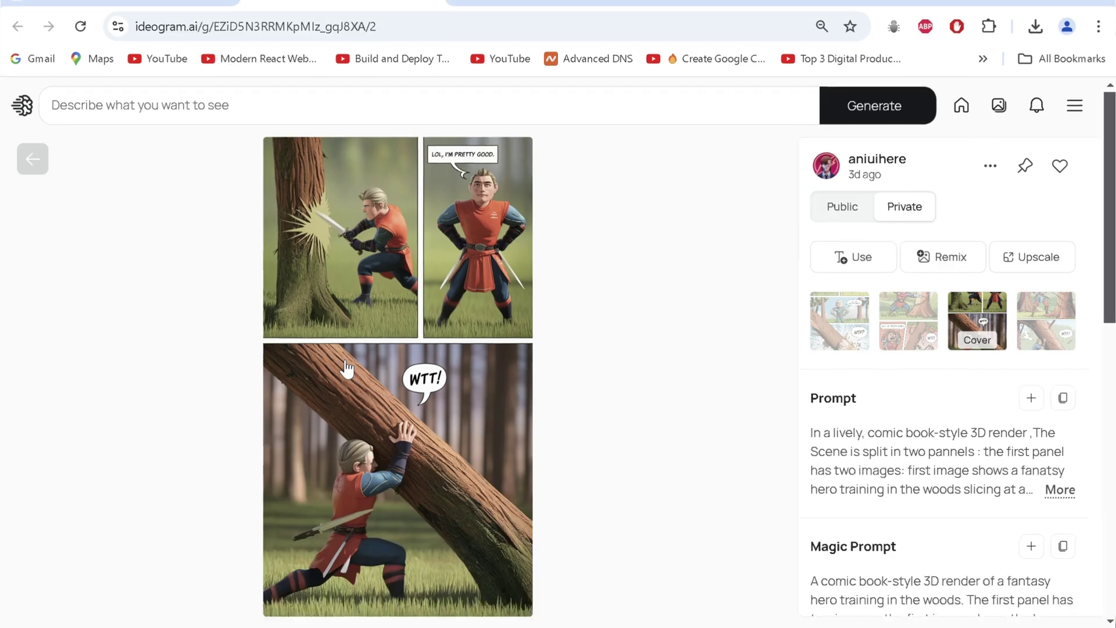
scroll(947, 489, down, 5)
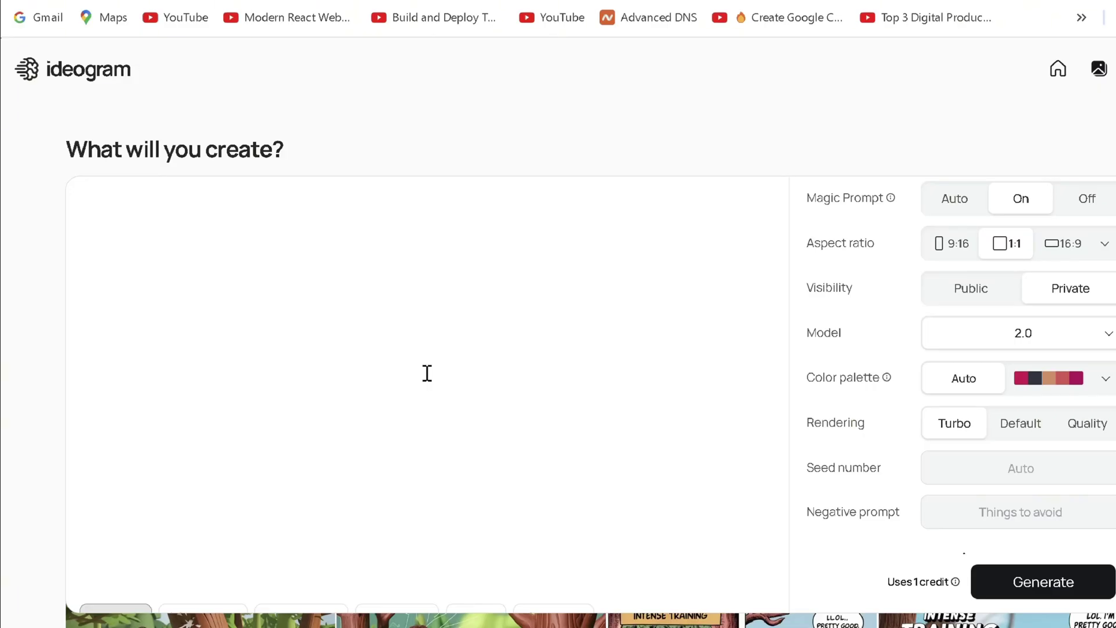
Fill the logo template for a vector, minimalist logo for Carrot Chop, a cooking knife company
text(Make a clever {vector/illustration/any} {minimalist/dynamic/detailed} logo for a {type of company} called "Company name". Cinematic)
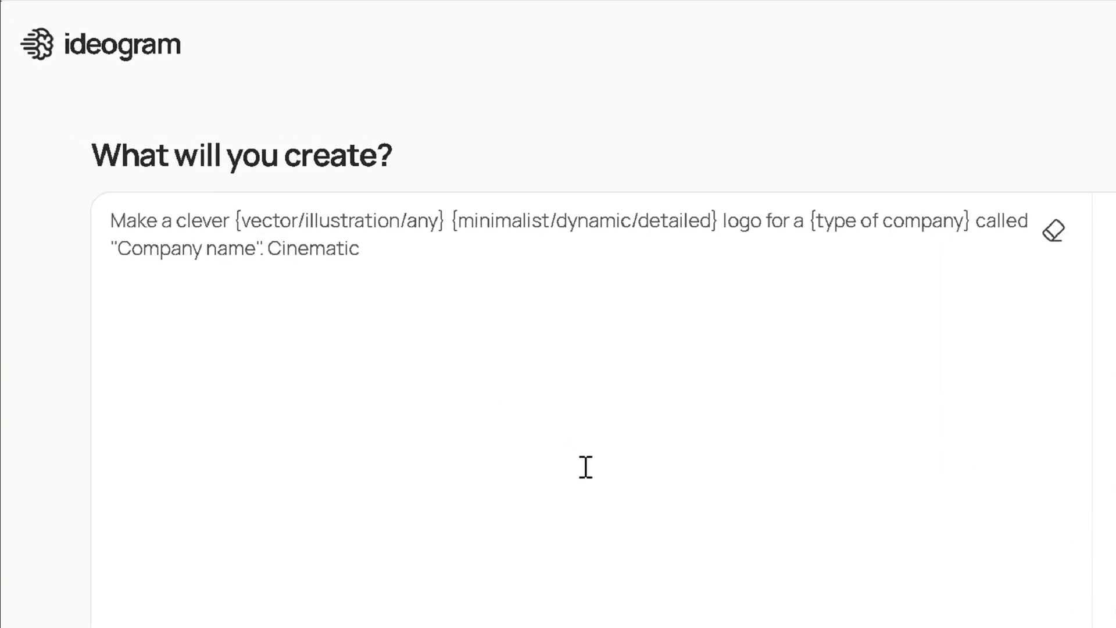
drag(451, 221, 238, 221)
text(vector)
drag(573, 221, 304, 204)
text(minimalist)
drag(478, 221, 645, 222)
text(a cooking knife company)
drag(765, 221, 904, 232)
text(Carrot Chop Knives)
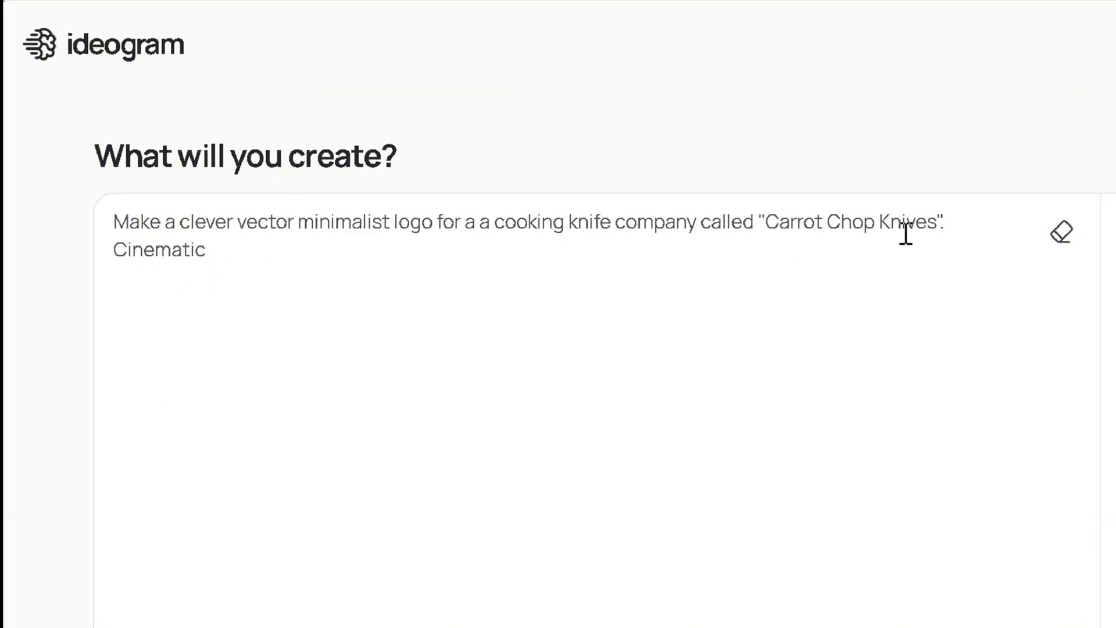
Browse the Coffee Owl logo variants
scroll(905, 235, down, 3)
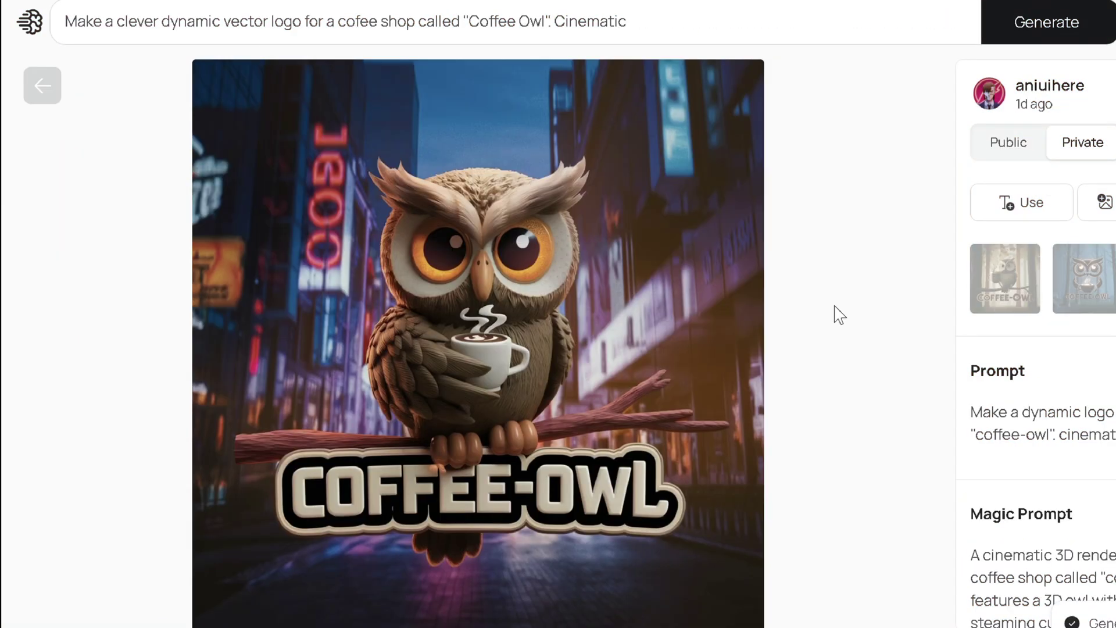
key(Right)
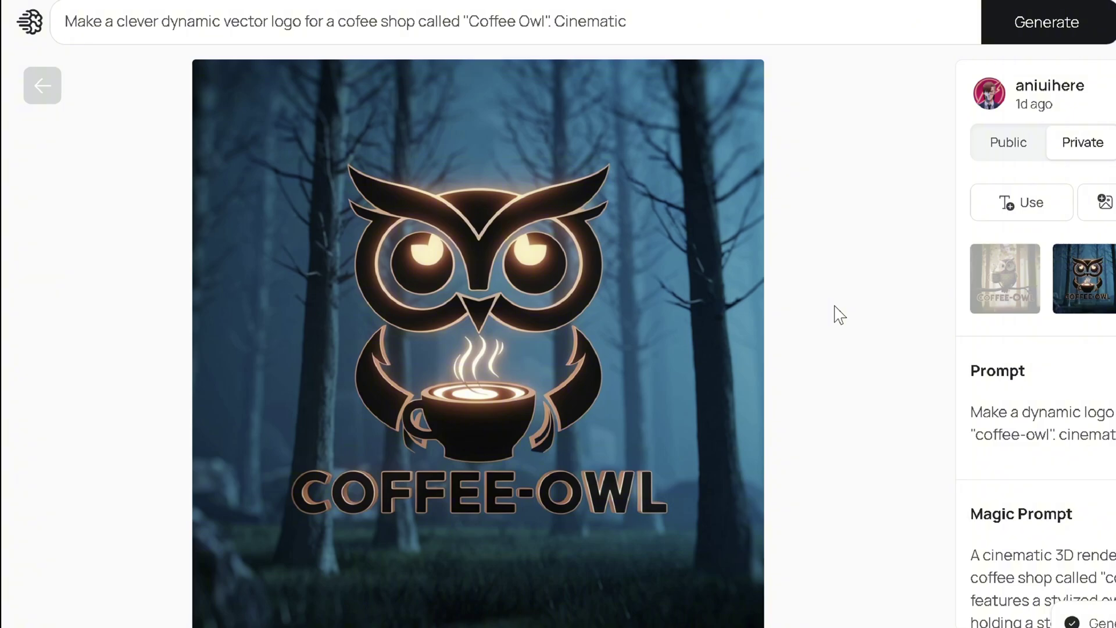
key(Left)
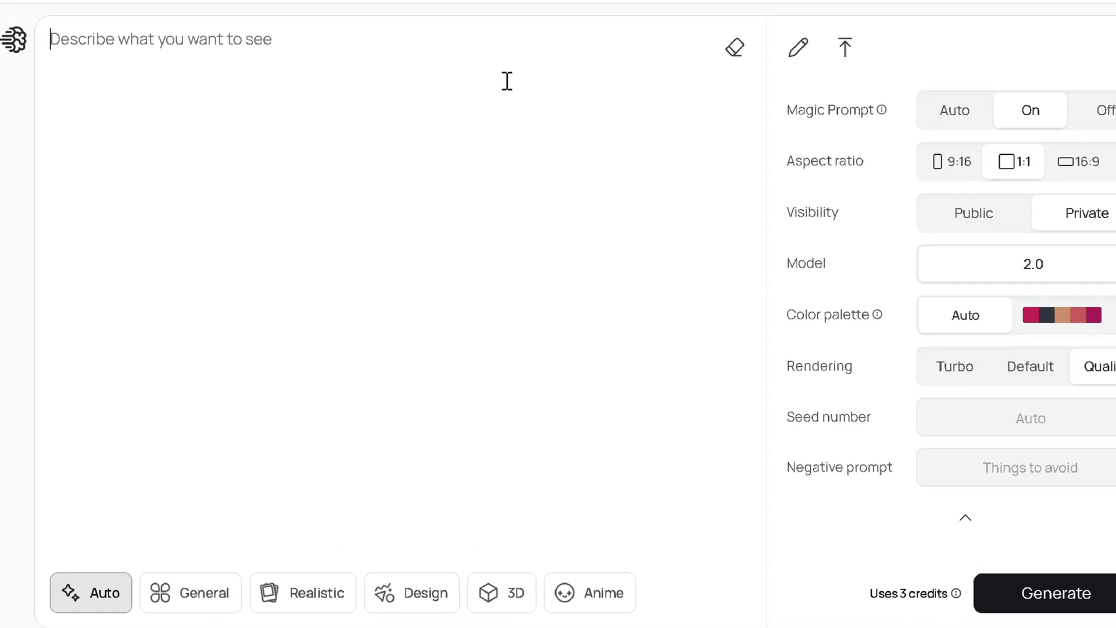
Paste the detailed Seek Media logo template, fix its brace and font style, and generate it
text(A {dynamic/minimalist/3d/neon/anagram/vector} logo for a {company type/service/product} called {company name/individual} in {font style} typography it containing {contents of the logo})
click(68, 41)
key(BackSpace)
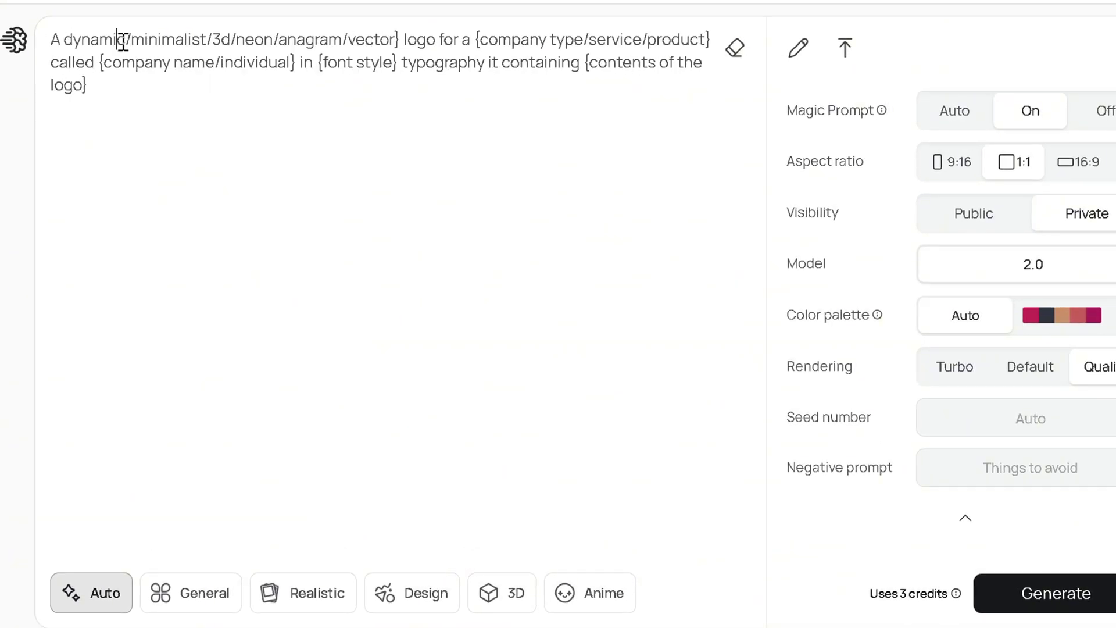
drag(516, 39, 591, 41)
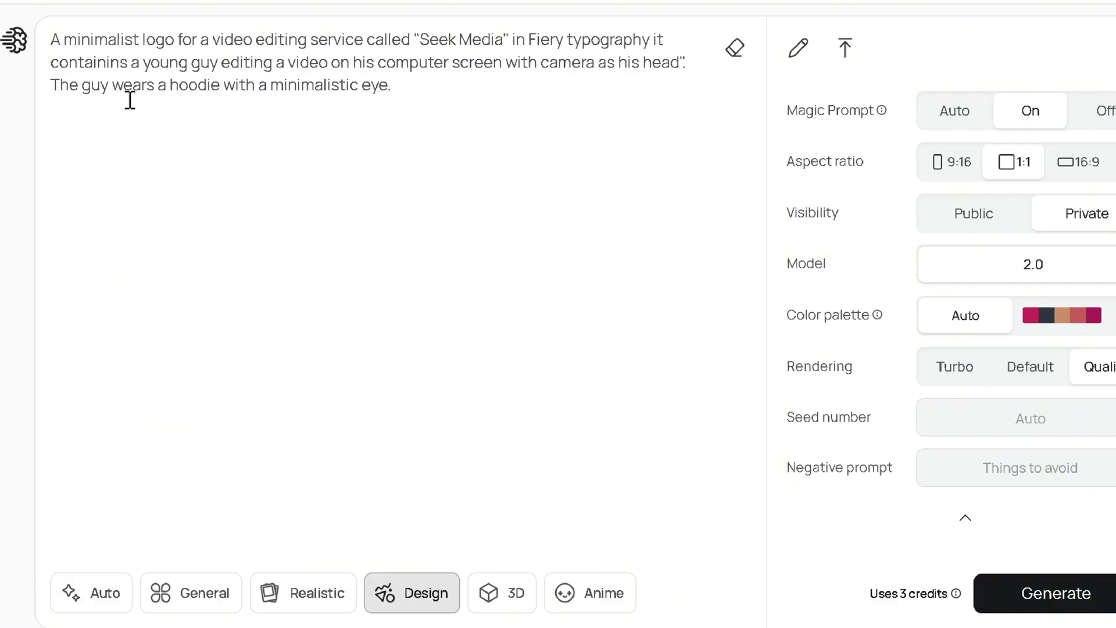
text(ic)
click(1022, 590)
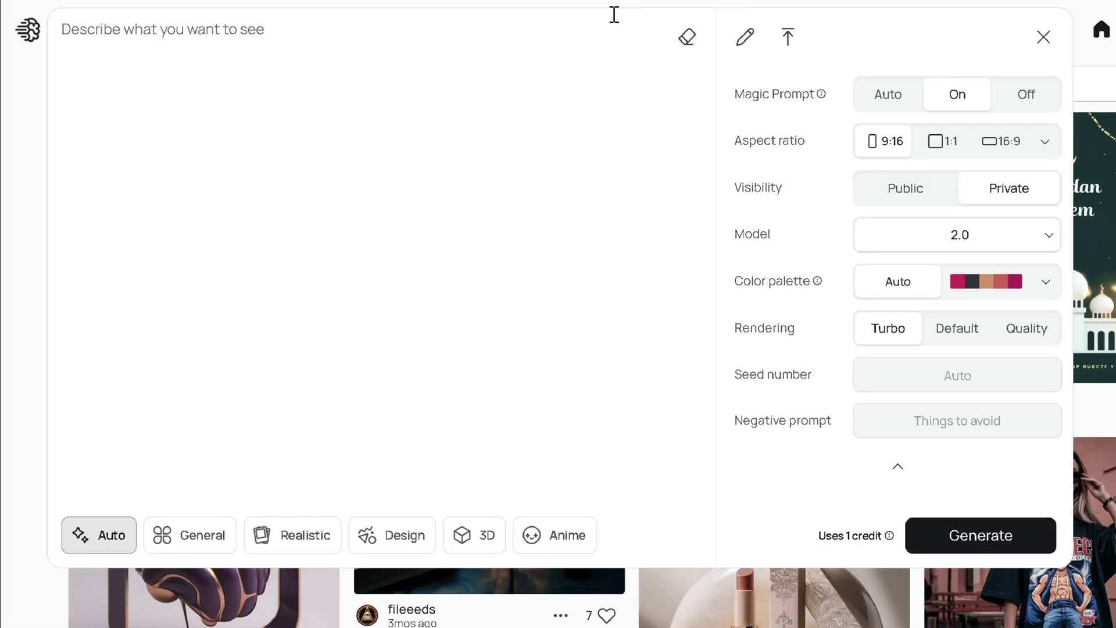
Make the post a red and white Instagram post for a burger brand named smashed
drag(268, 55, 533, 55)
text(a burger)
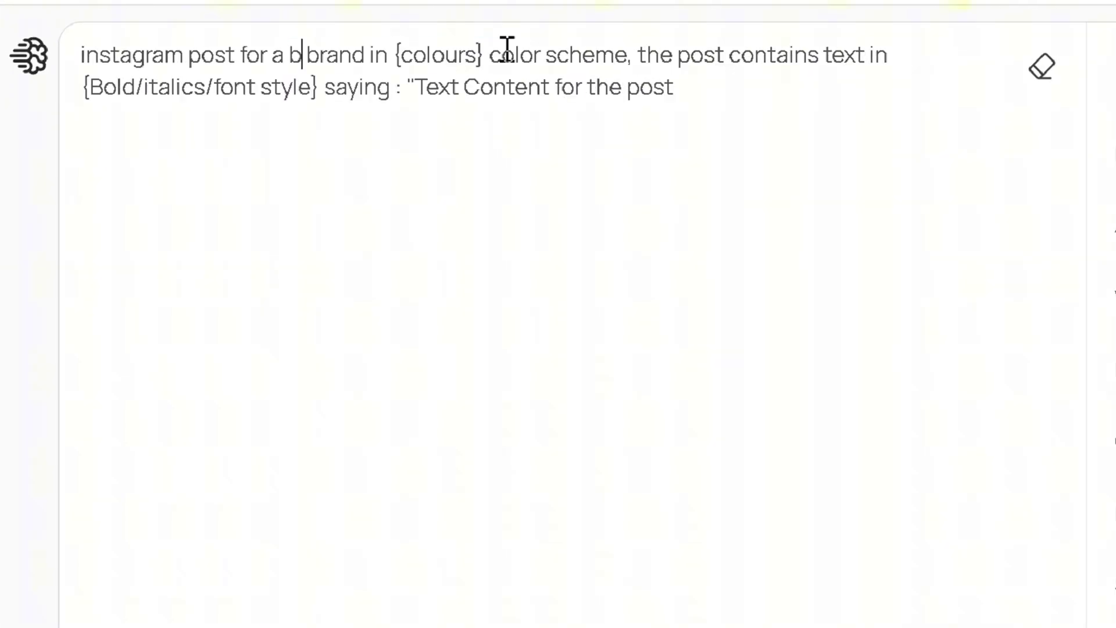
click(418, 55)
text(named smashed)
drag(629, 55, 714, 64)
text(red and w)
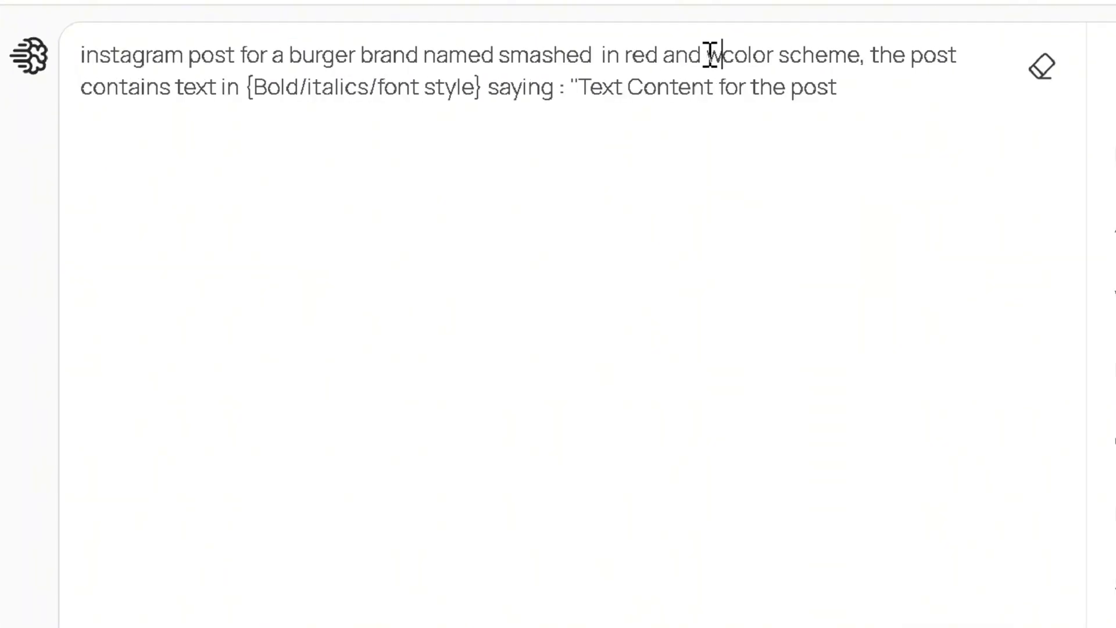
text(hite)
Add Big text 'Tag 3 of your friends to get a free drink on us!', set 1:1, and generate
drag(247, 88, 481, 87)
text(Big)
drag(371, 87, 837, 87)
text(Tag 3 of your friends to get a free drink on us!" with a text beneath it saying "offer valid on min order of 3$. Location Chicago 24 st.")
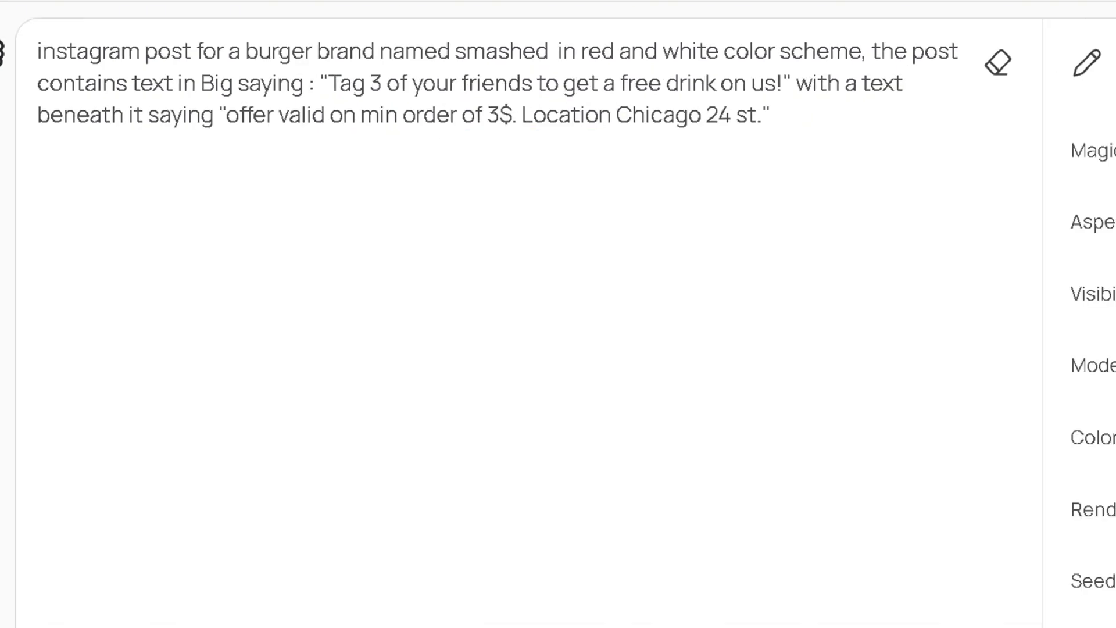
click(922, 159)
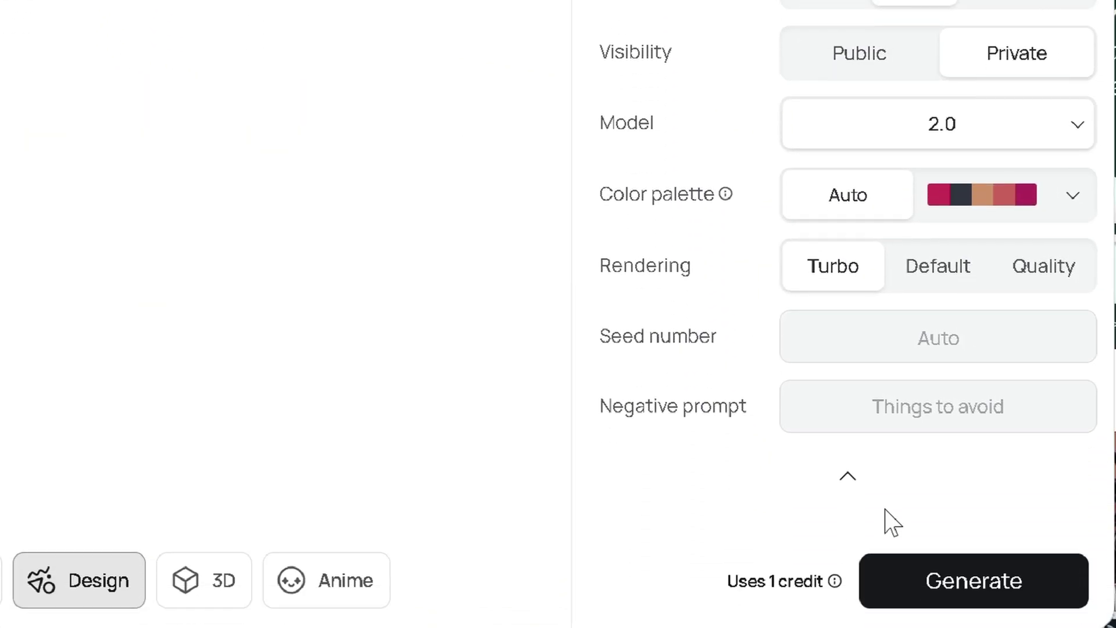
click(897, 578)
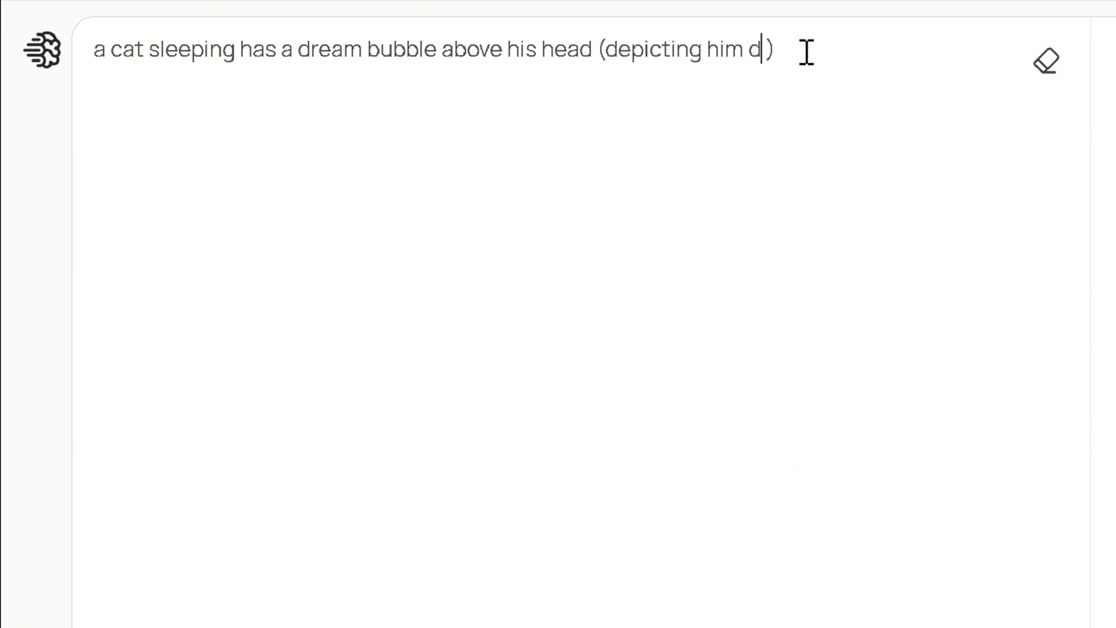
Complete the word 'dreaming' in the sleeping-cat dream-bubble prompt
text(reaming)
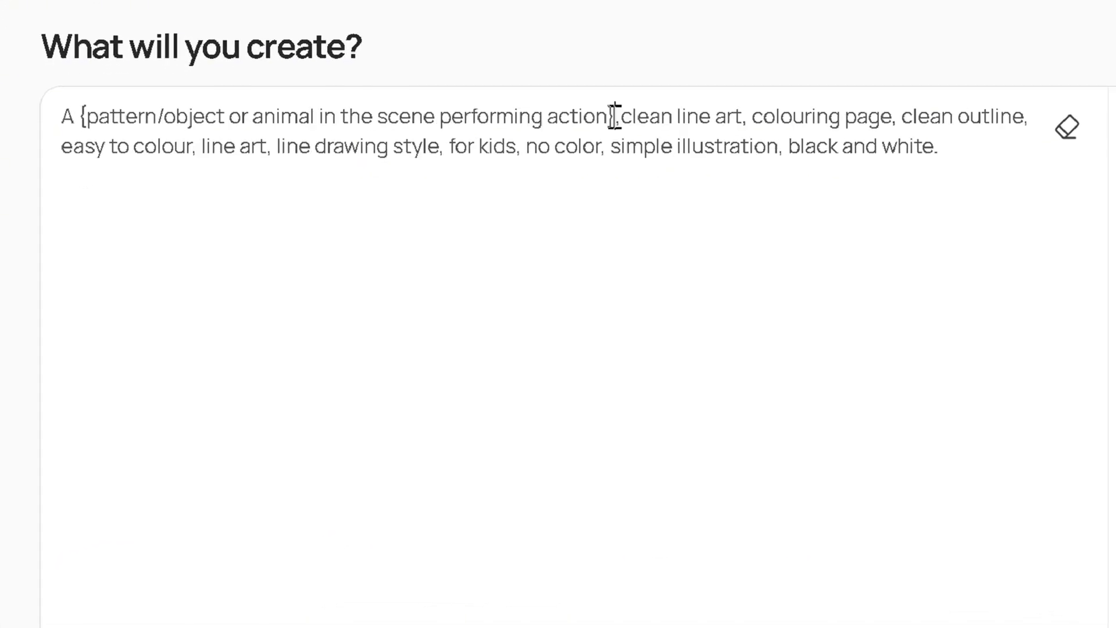
Fill the colouring template with a cute whale jumping through a hoop, then start a thrilling portrait prompt
drag(615, 114, 81, 123)
text(cute whale jumping through a hoop)
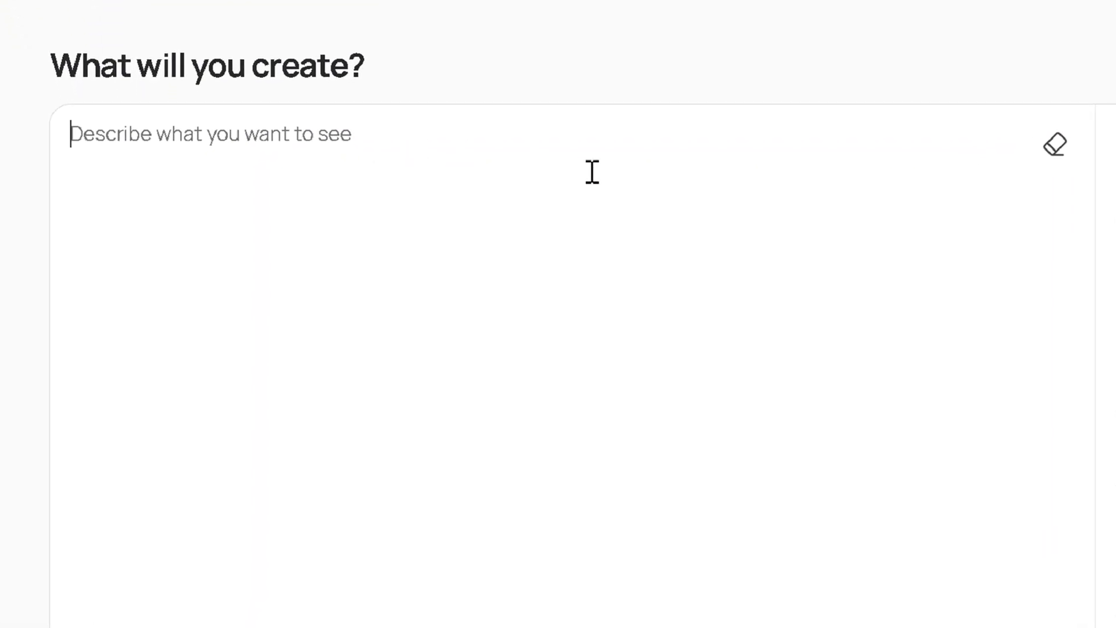
text(In this captivating and {any emotion} portrait of a {describe the scene or character}. The image is a stunning blend of portrait photography, illustration, and 3D render, with vibrant tones and a cinematic style that creates a striking, poster-worthy effect, the shadows add an {any emotion you’re going for} element to the scene, evoking a sense of {the emotion}, {any movie style/genre} portrait photography, poster, 3d render, illustration, cinematic, vibrant, not blurry)
drag(280, 133, 397, 149)
text(thrilling)
Describe a lone survivor in the portrait, switch to 3D style, and view the fourth variant
drag(468, 135, 771, 134)
text(lone sur)
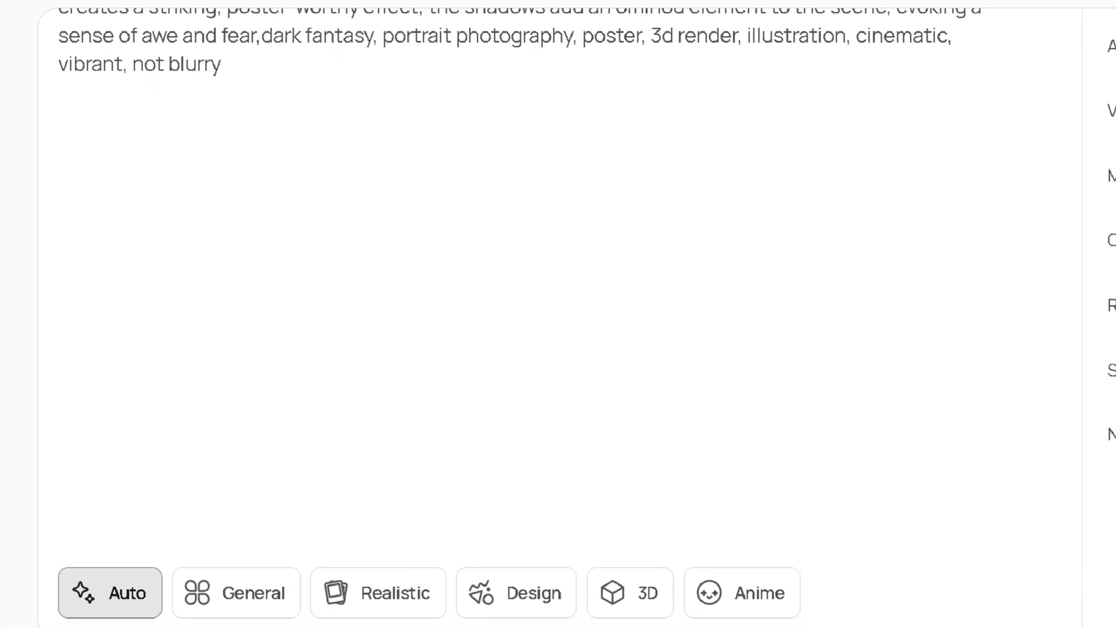
click(630, 590)
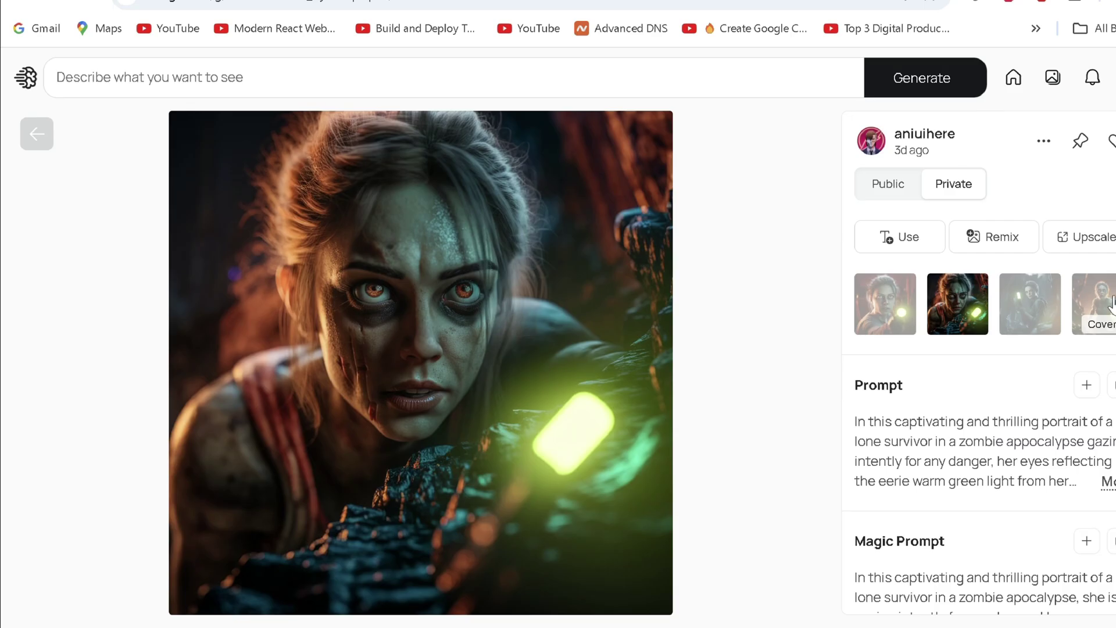
click(1112, 301)
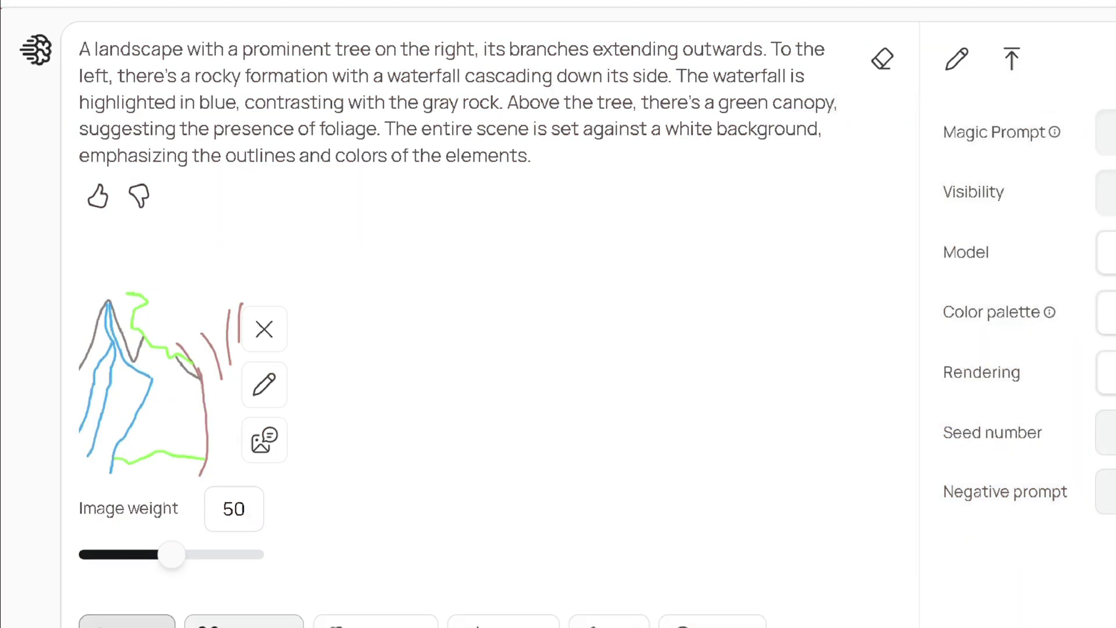